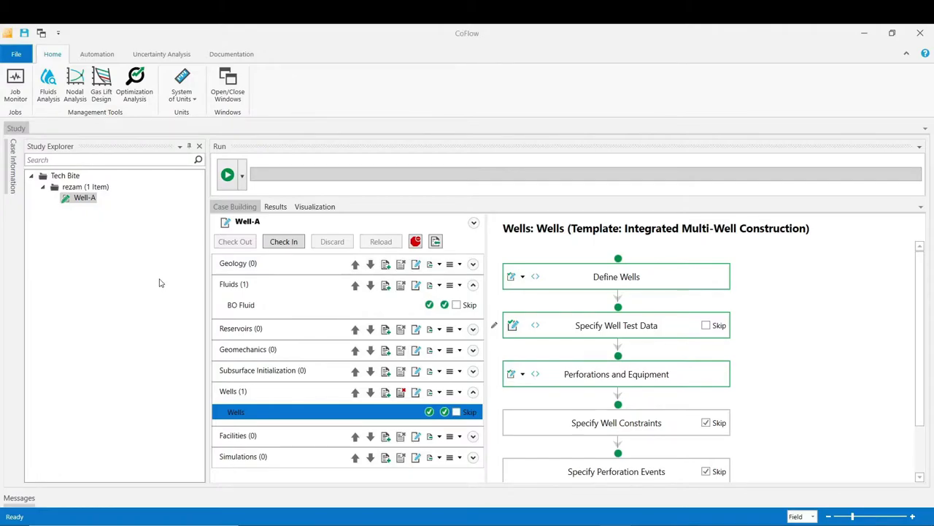
Step: Review the workflow steps of the BO Fluid and Wells items in the Well-A case
click(248, 305)
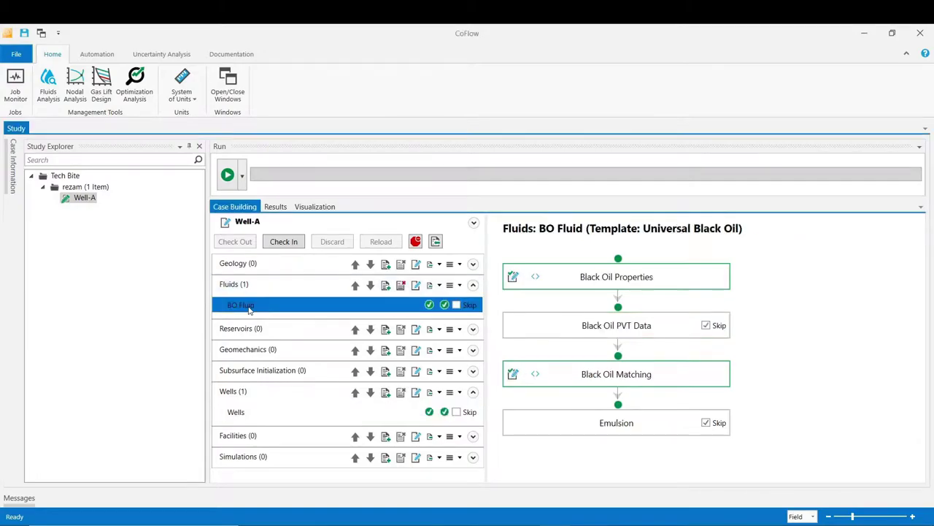
click(240, 414)
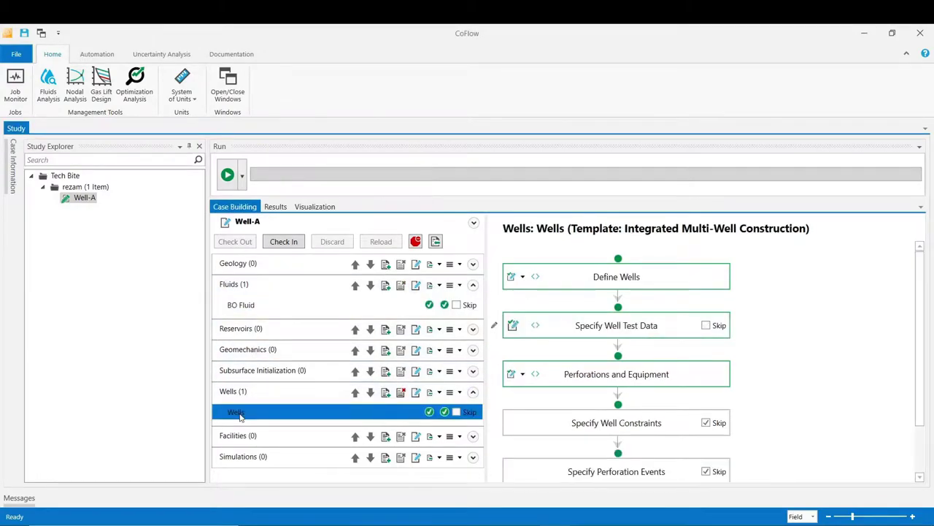
click(238, 306)
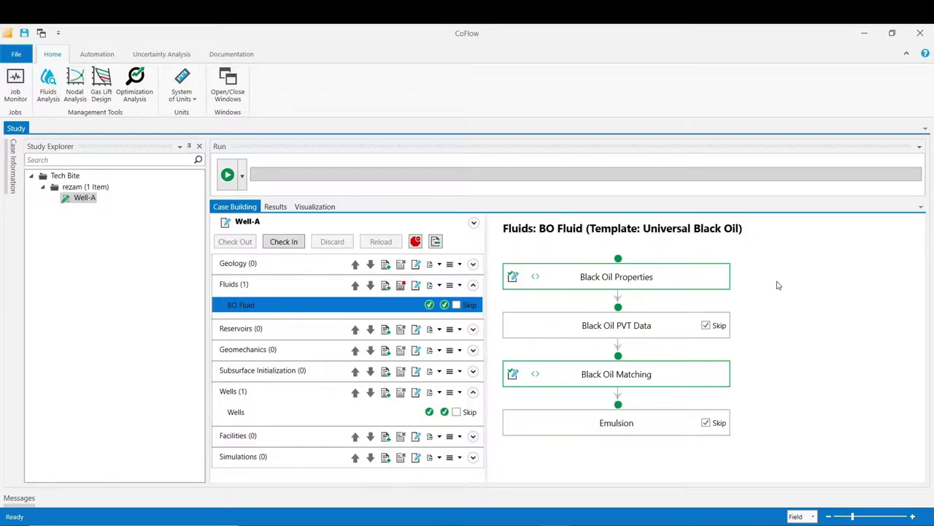
click(240, 414)
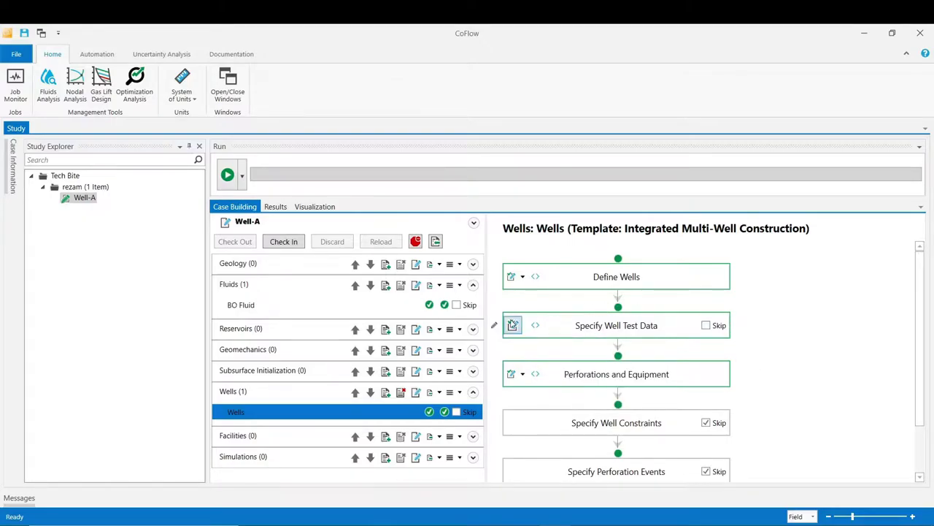
Step: Examine the well test data, including the list of available columns and the gauge data of the 2/1/2021 test
click(513, 326)
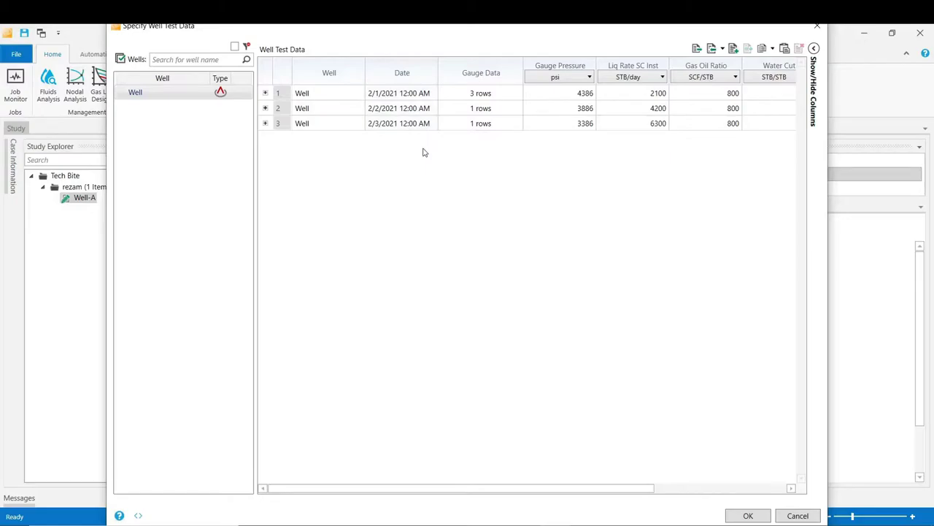
click(815, 49)
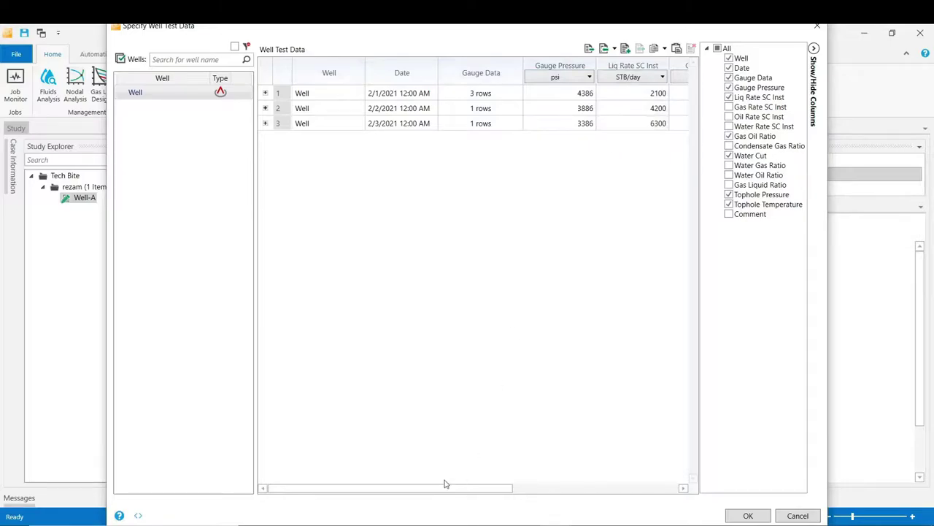
drag(438, 488, 532, 490)
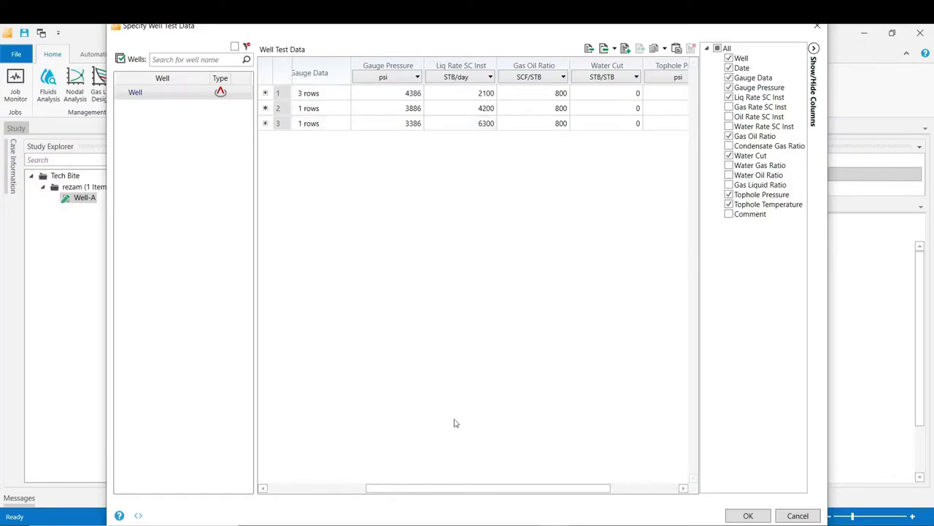
scroll(453, 492, right, 2)
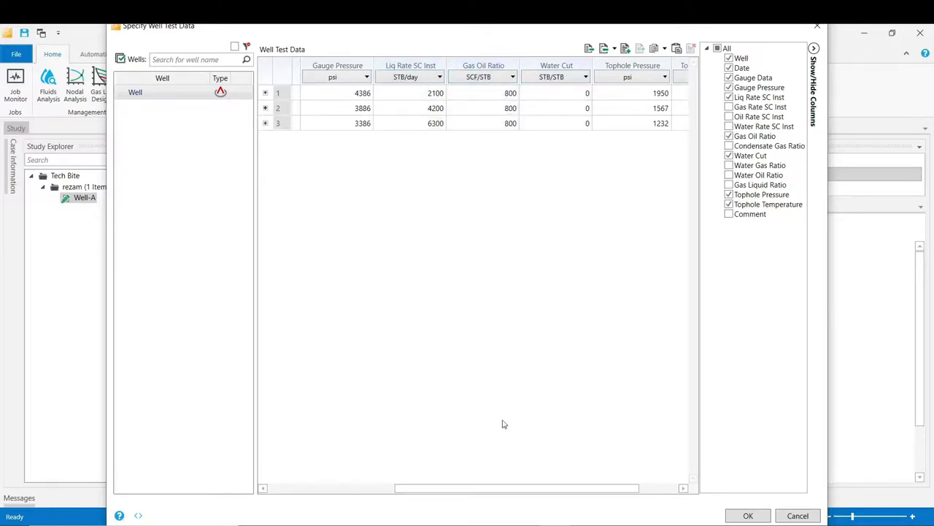
drag(497, 487, 565, 490)
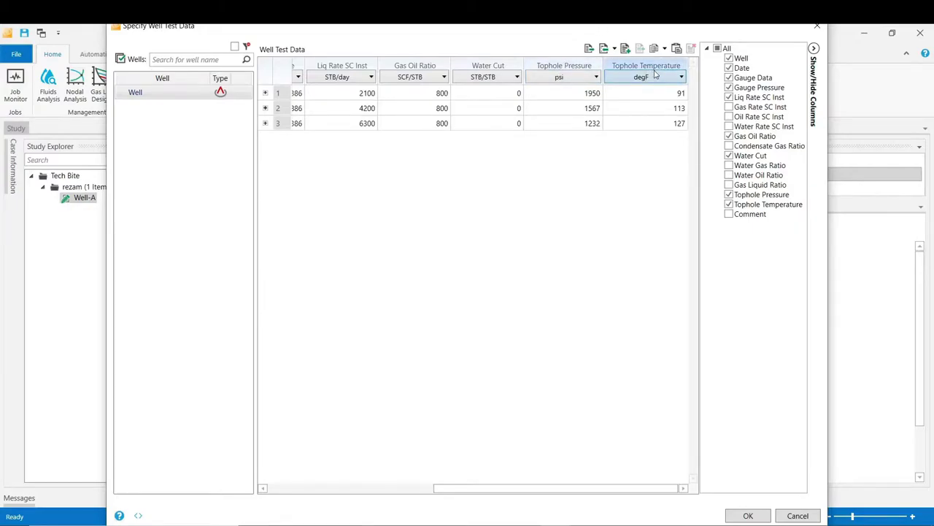
drag(476, 491, 296, 494)
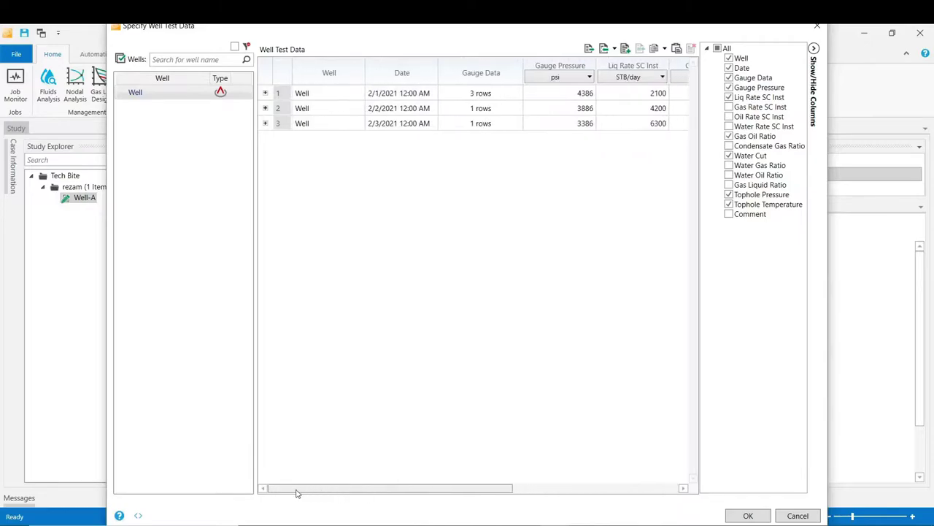
click(265, 93)
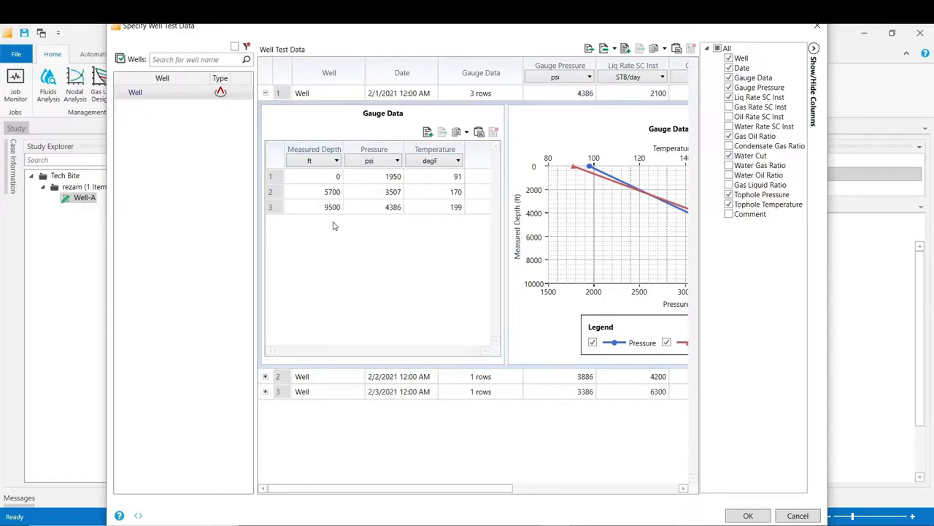
click(748, 515)
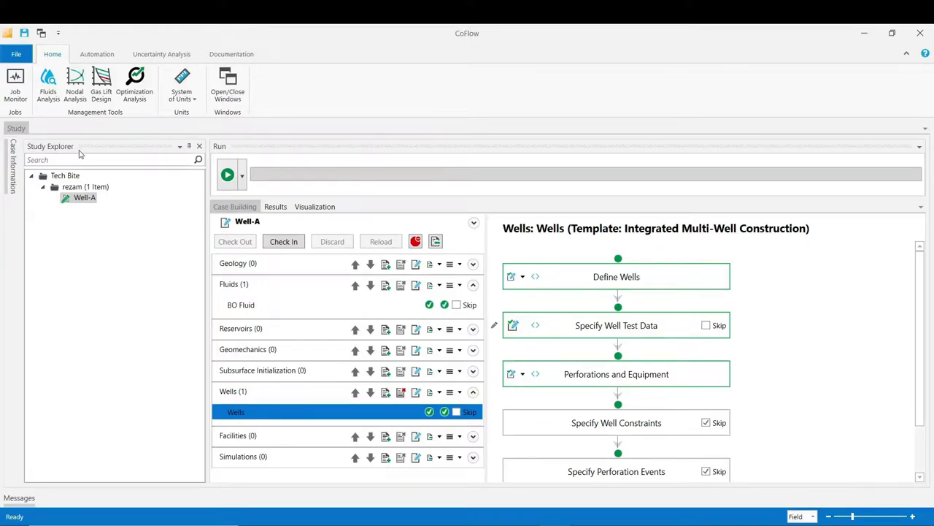
Step: Create a nodal analysis for the producer well and name it Well_Analysis_Thermal Calibration
click(75, 80)
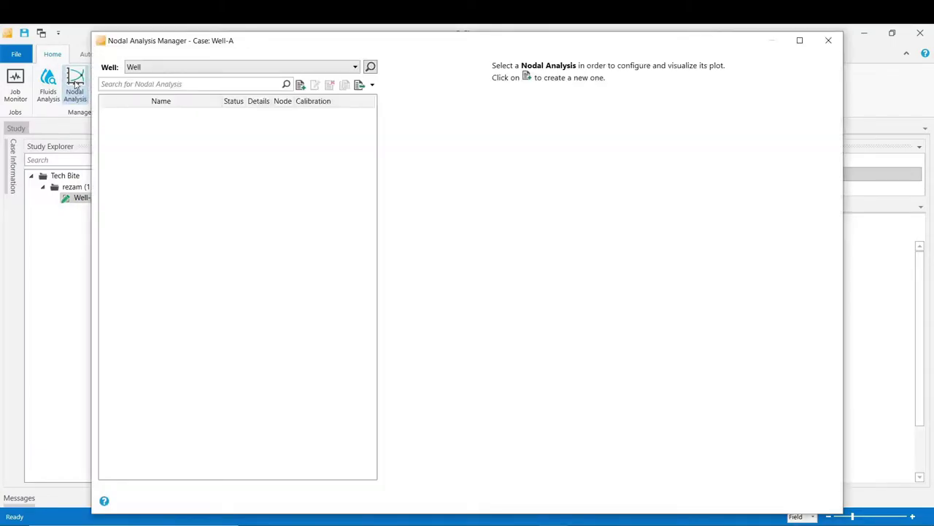
click(355, 68)
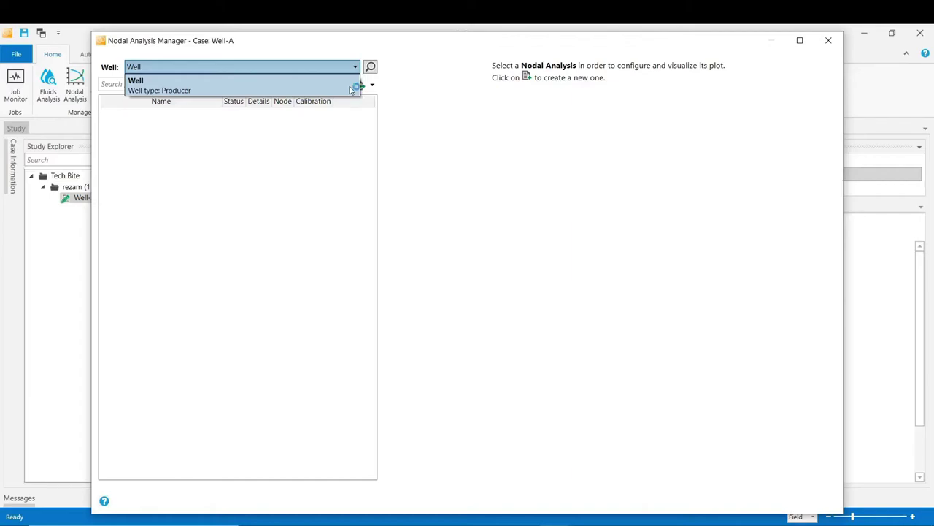
click(191, 90)
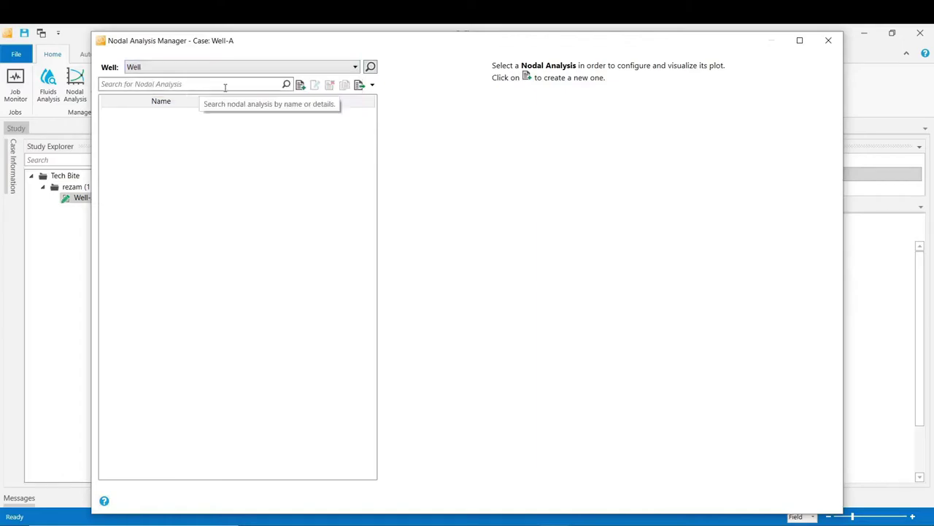
click(300, 85)
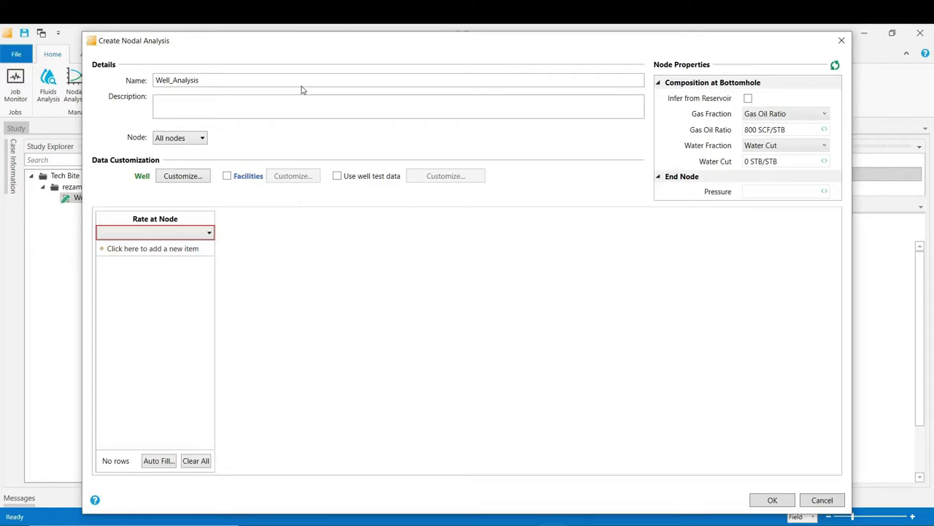
click(203, 81)
text(_Thermal Calibration)
Step: Customize the well by parameterizing the tubing's overall heat transfer coefficient for the nodal analysis
click(175, 180)
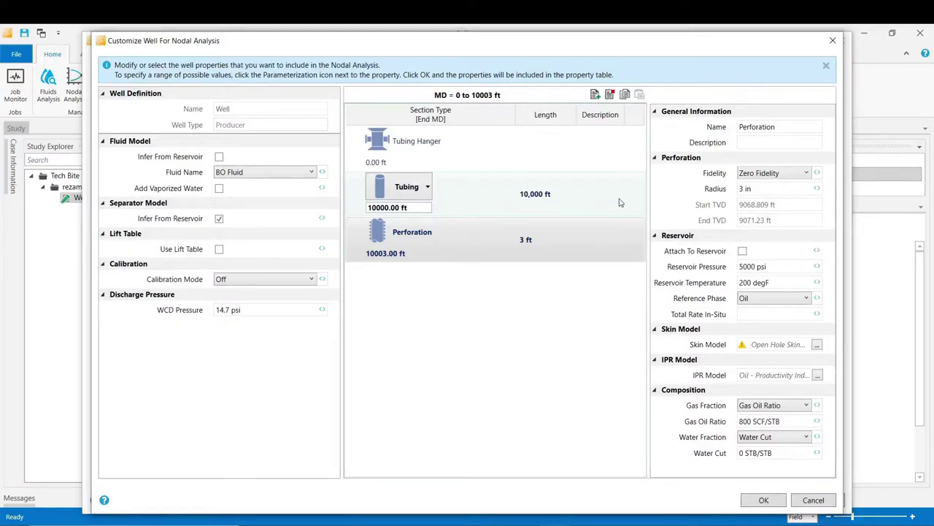
click(620, 203)
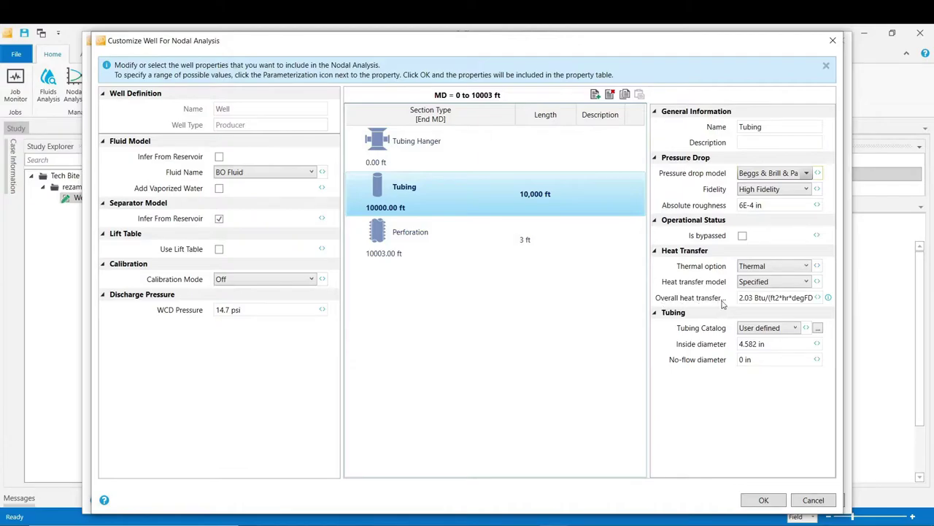
click(818, 299)
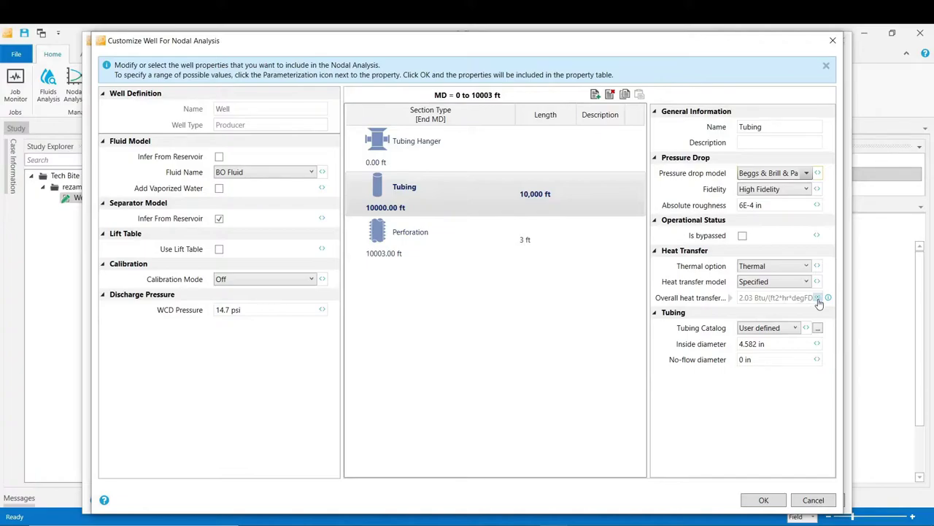
click(762, 501)
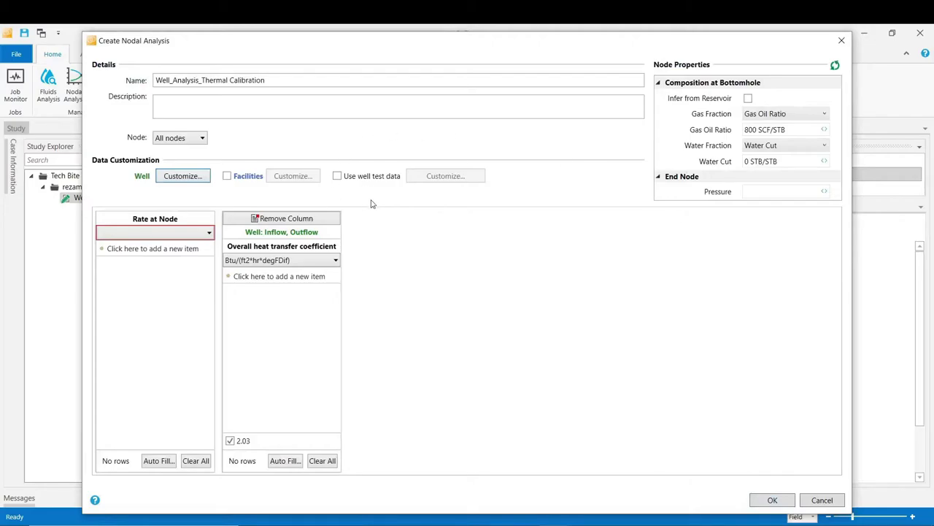
Step: Use the 2/1/2021 well test data in the nodal analysis and set its mode to Thermal Calibration
click(337, 177)
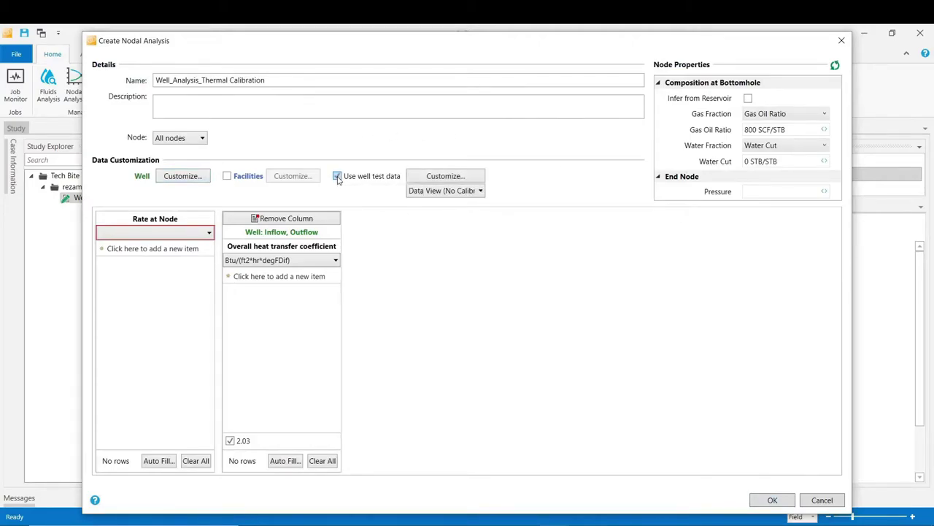
click(446, 177)
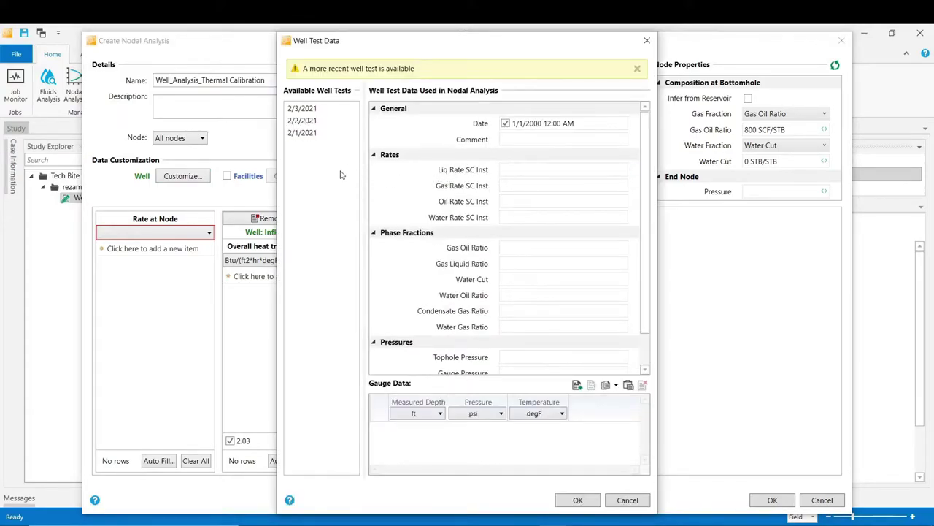
click(298, 134)
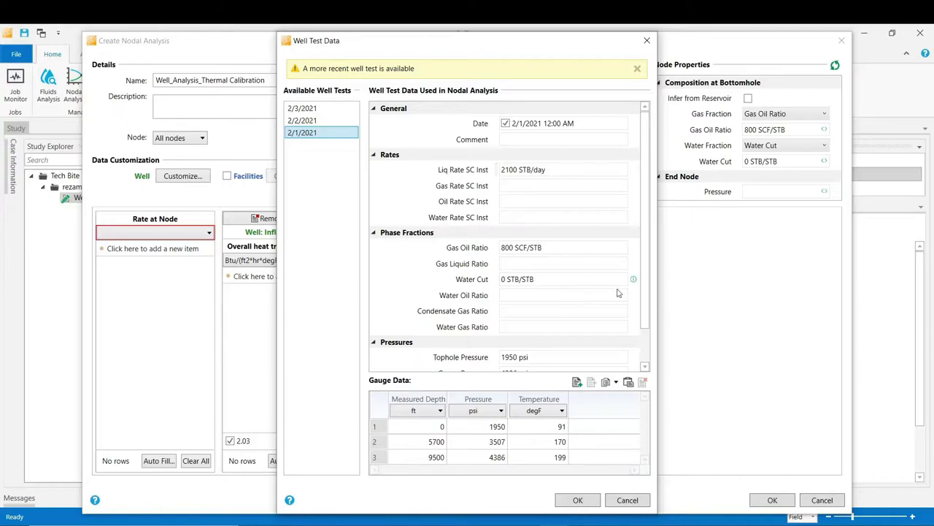
scroll(647, 310, down, 2)
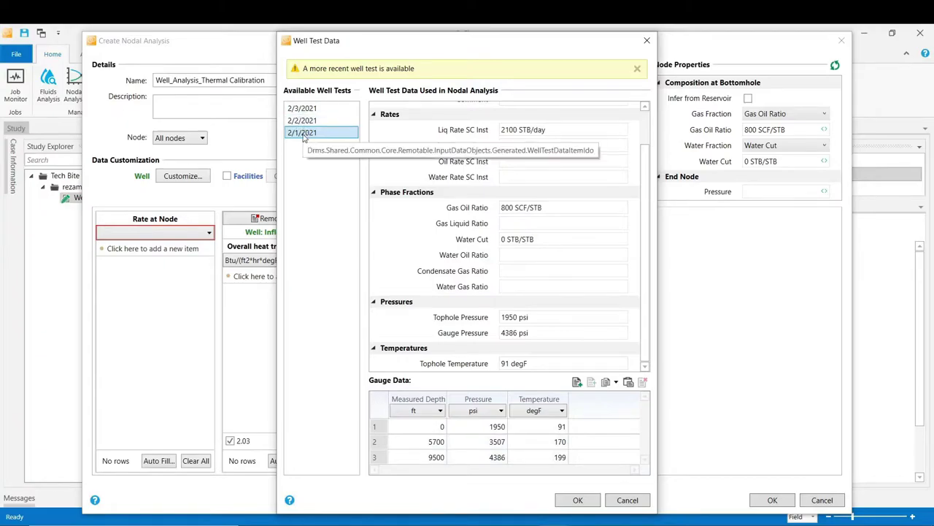
click(583, 505)
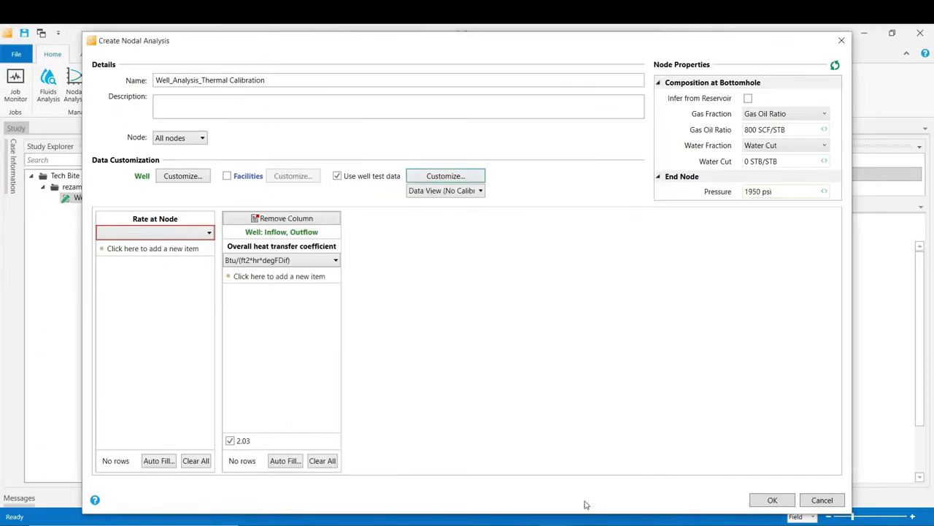
click(460, 191)
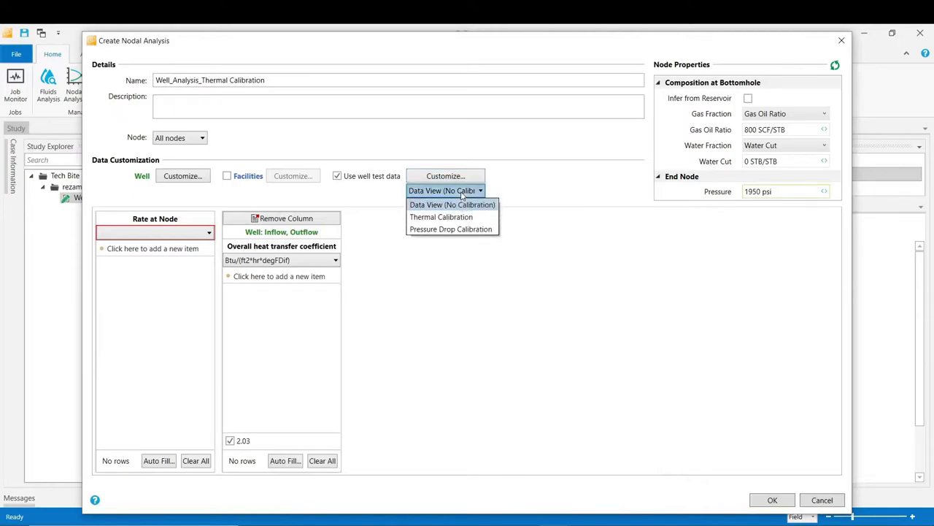
click(432, 219)
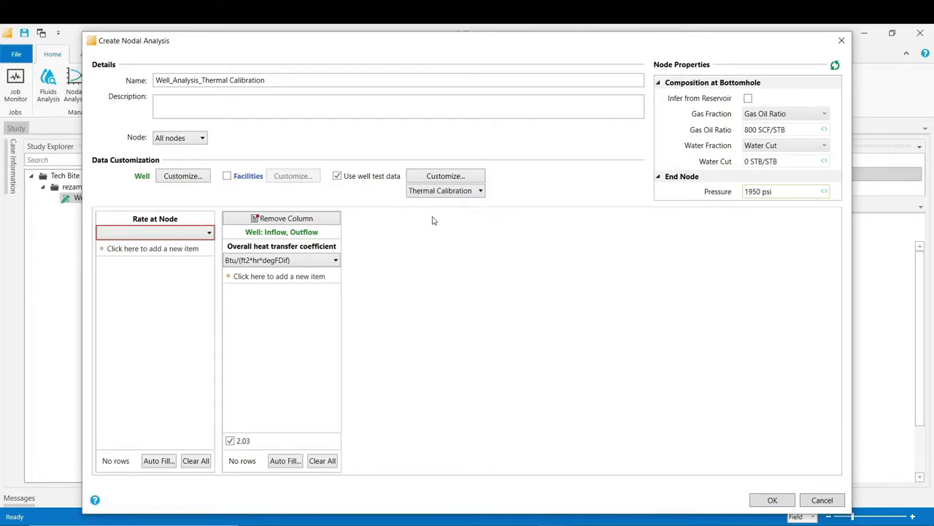
Step: Set the rate at node to Liq Rate SC Inst and run the nodal analysis
click(147, 233)
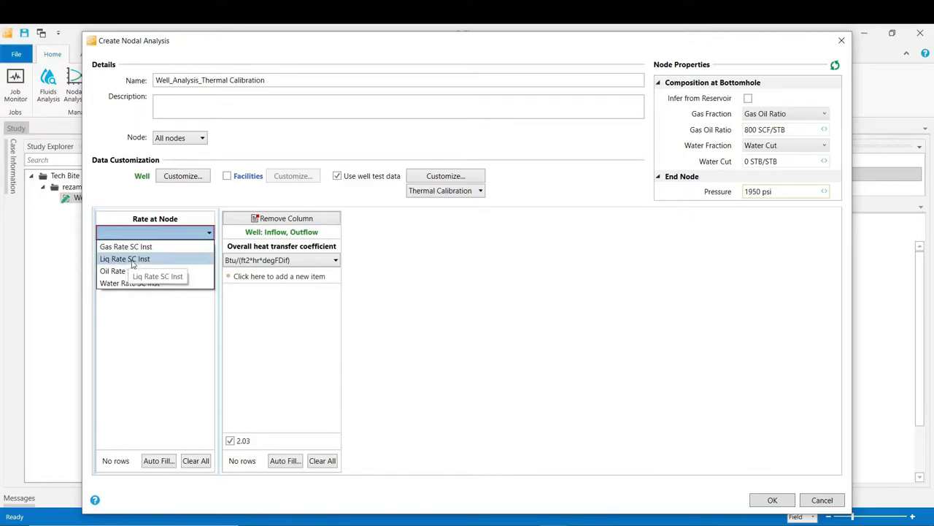
click(132, 260)
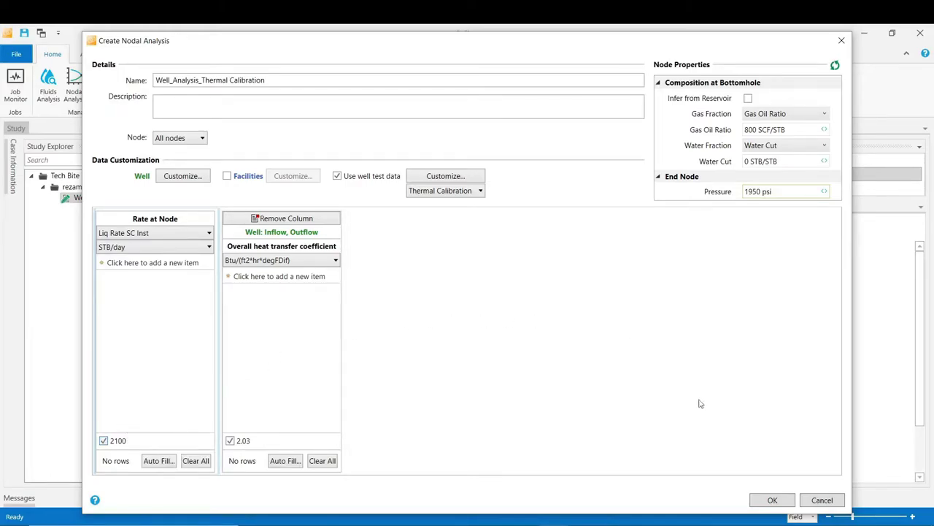
click(772, 501)
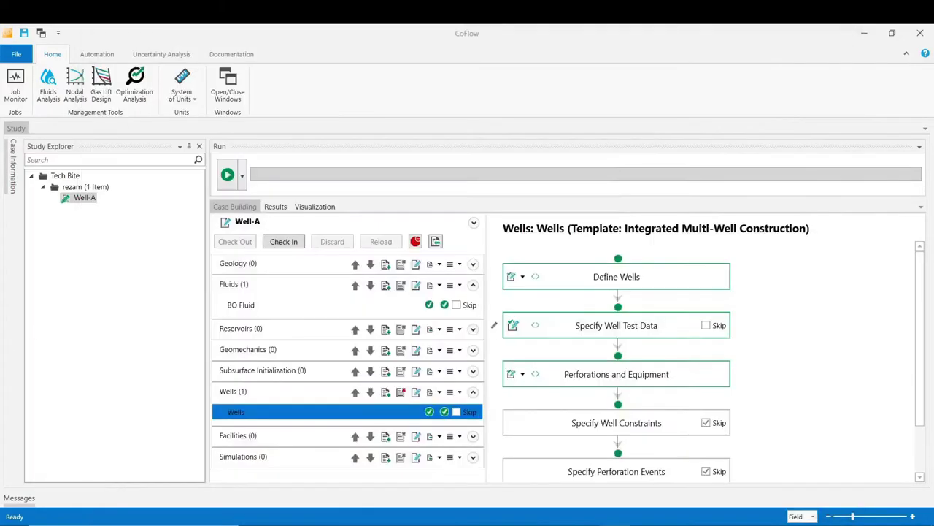
mouse_move(467, 520)
click(606, 503)
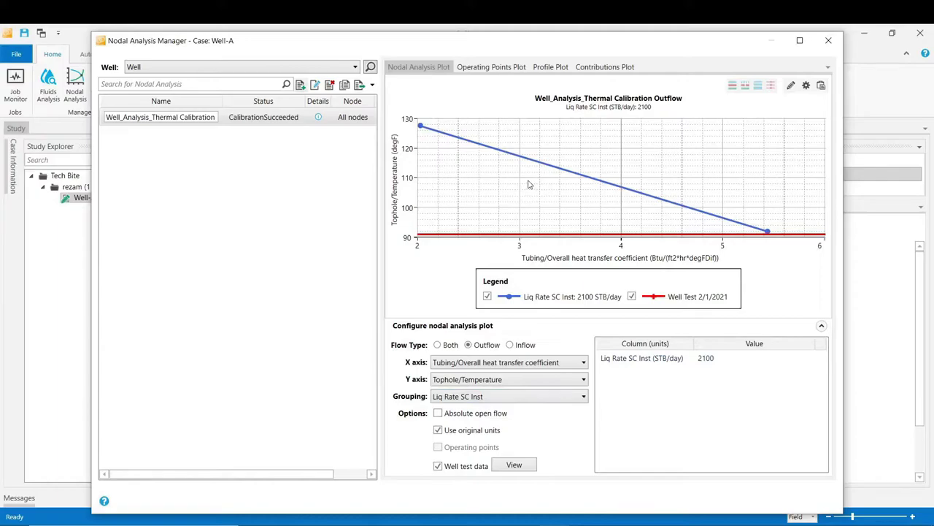
Step: Examine the trajectory temperature profile plot and its available properties, and open the plot's data tables
click(553, 67)
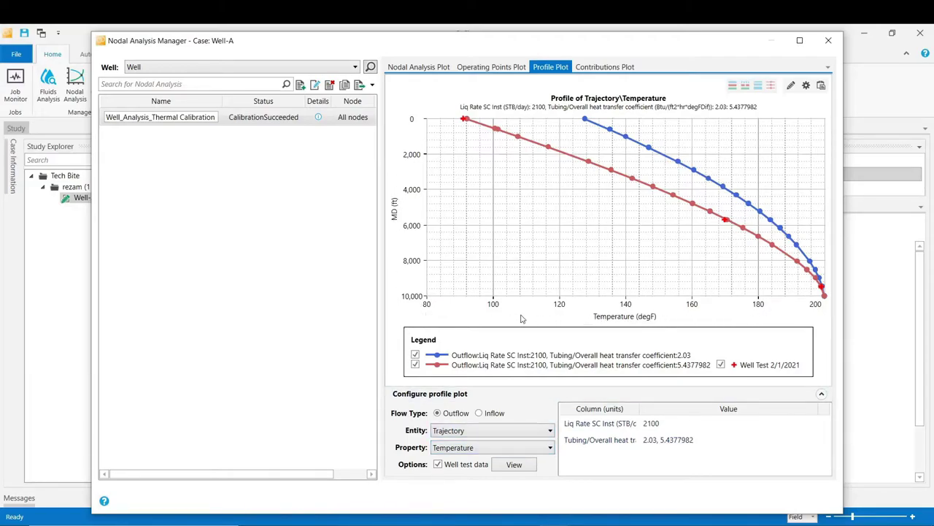
click(549, 447)
drag(548, 409, 544, 389)
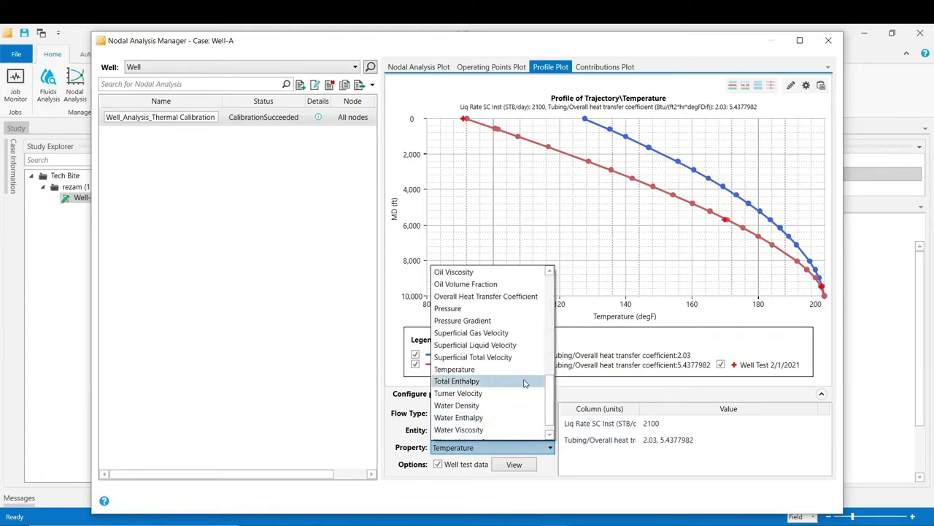
click(395, 312)
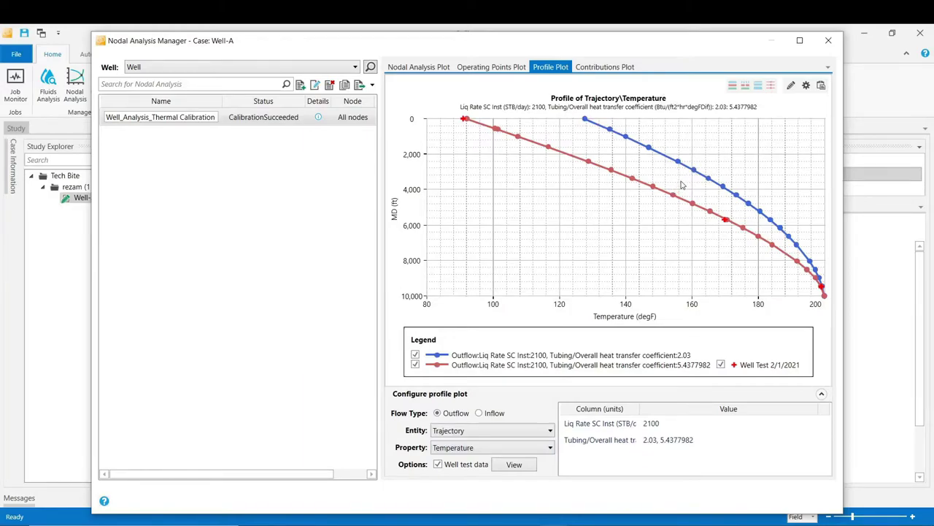
click(791, 87)
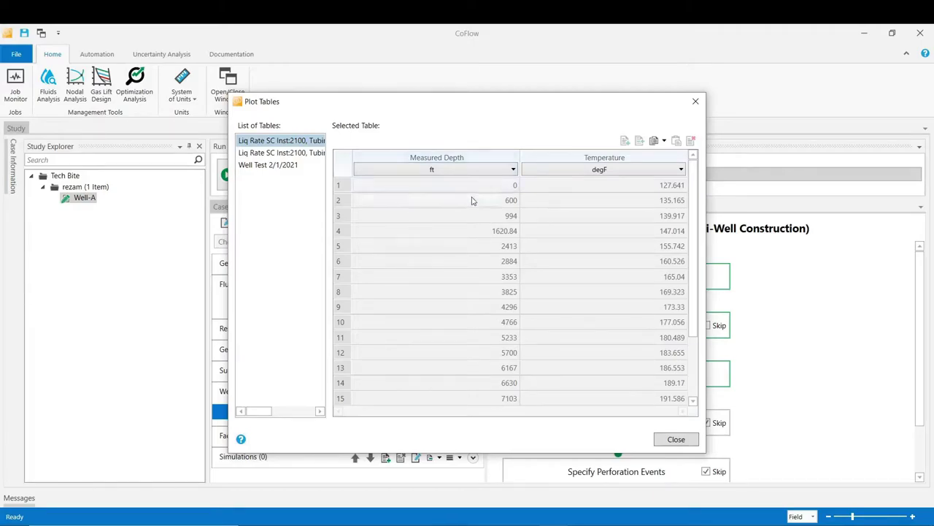
Step: Close the plot tables and create a new nodal analysis named Well_Analysis_PressureDrop Calibration
click(676, 441)
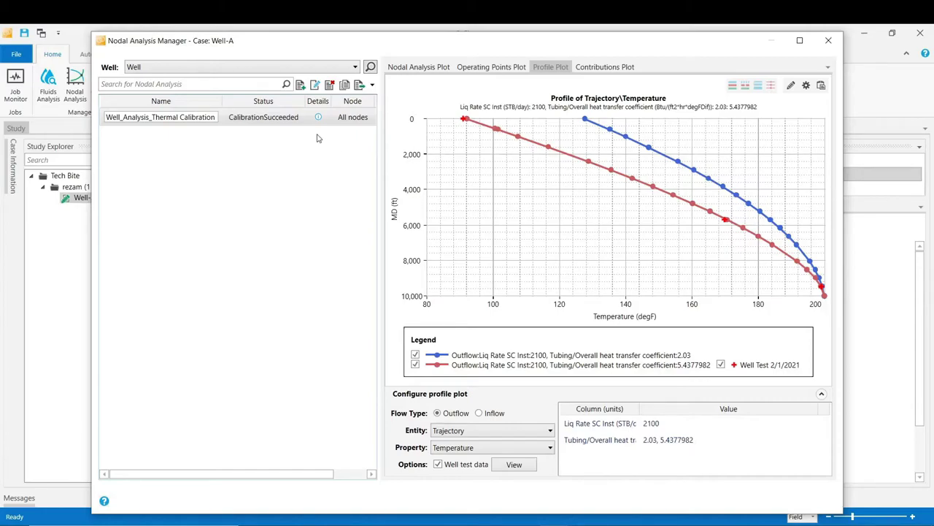
click(300, 85)
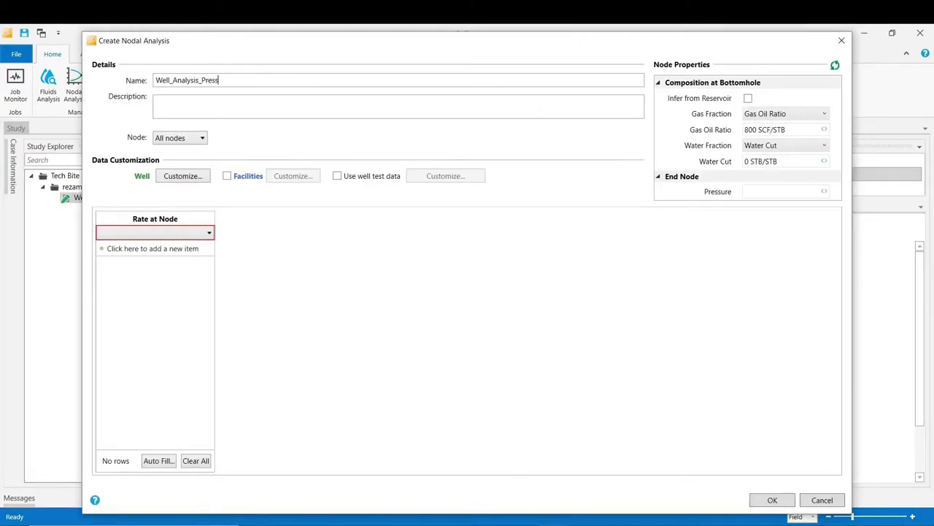
text(ureDrop Calibration)
Step: Customize the well for this analysis, setting the tubing's overall heat transfer coefficient to 5.44 Btu/(ft2*hr*degFDif)
click(182, 178)
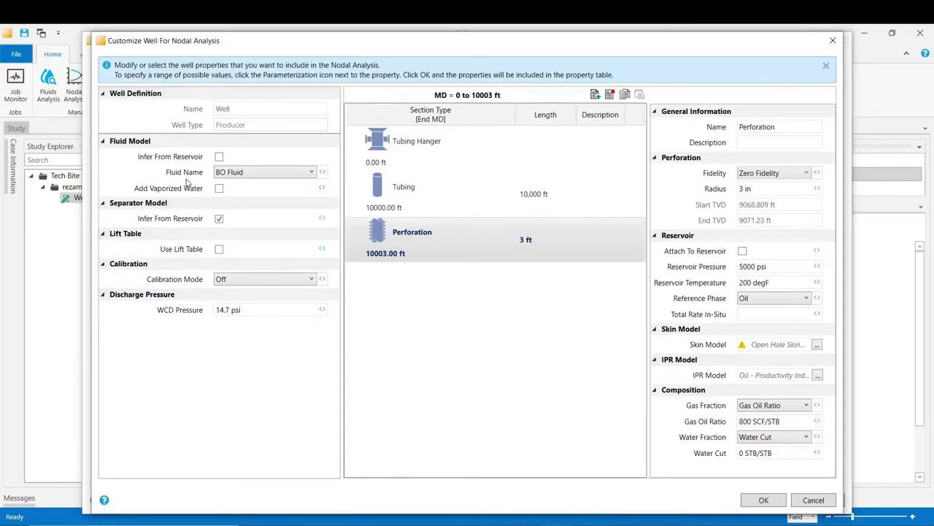
click(498, 203)
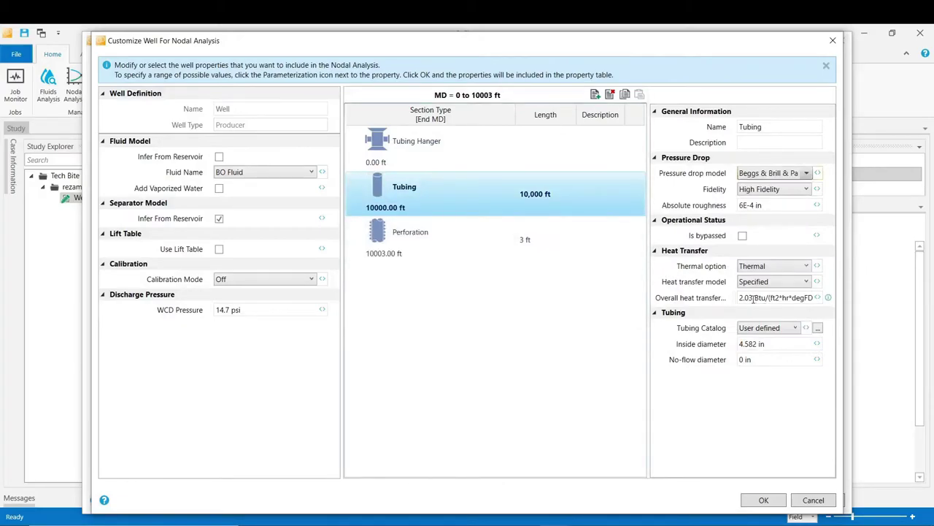
click(754, 298)
click(744, 297)
drag(744, 298, 729, 302)
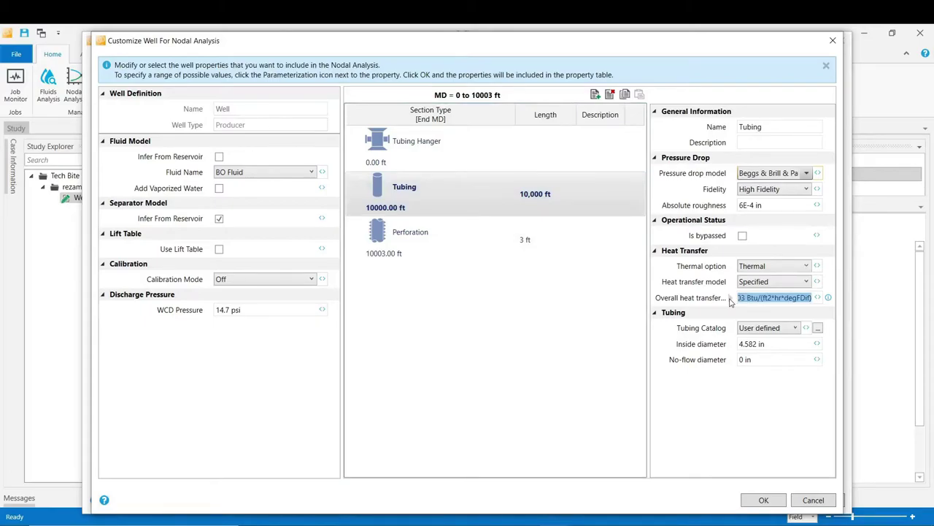
text(5.)
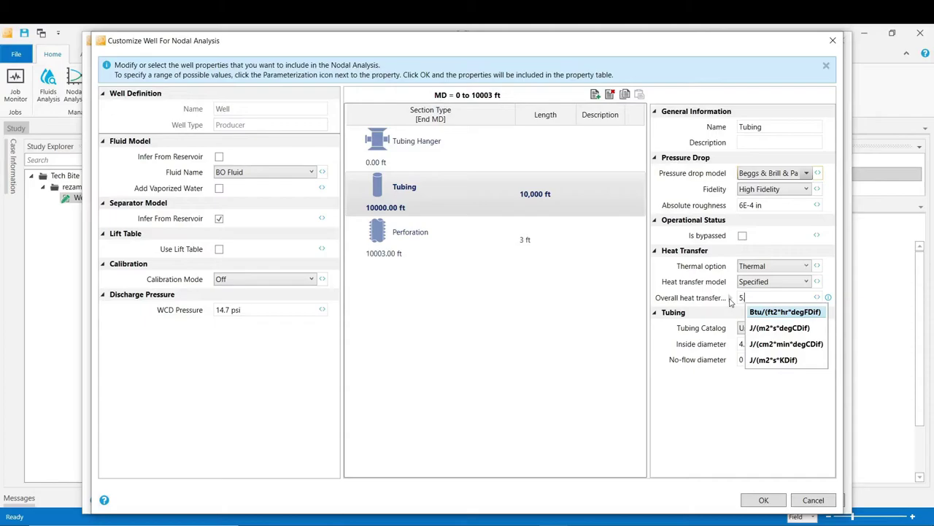
text(44)
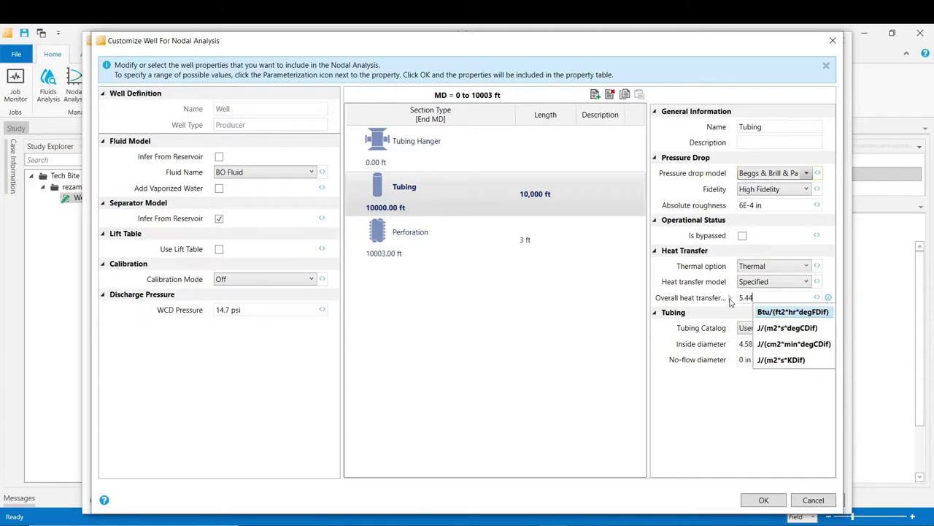
click(793, 315)
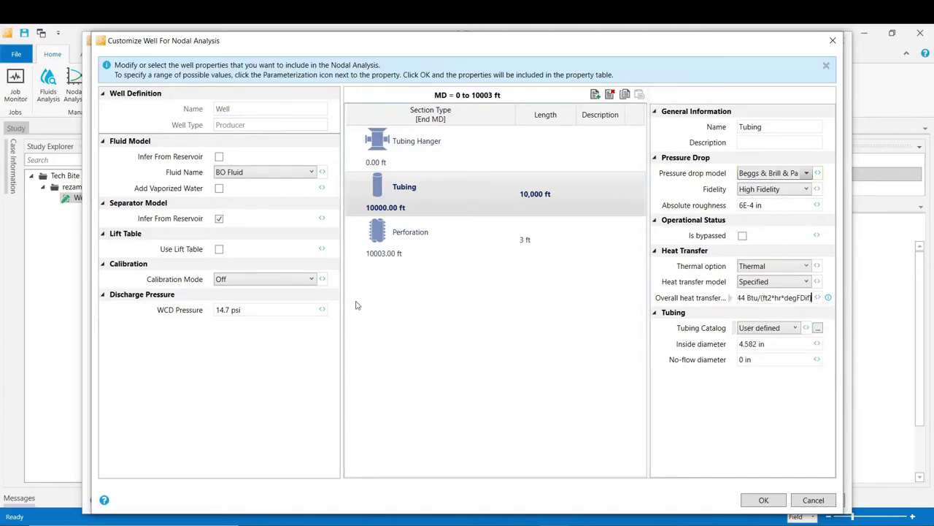
Step: Set the well's calibration mode to Defined For Entire Well and parameterize the gravitation and friction multipliers
click(241, 285)
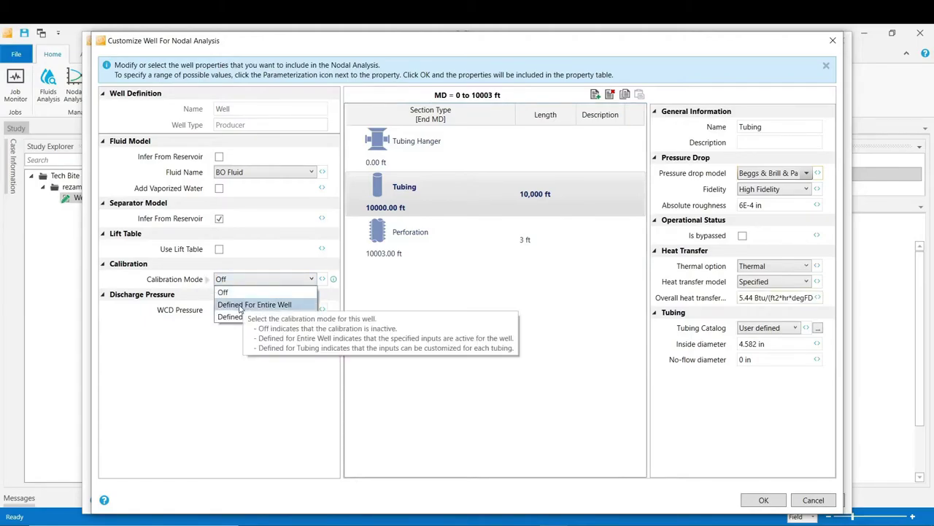
key(Escape)
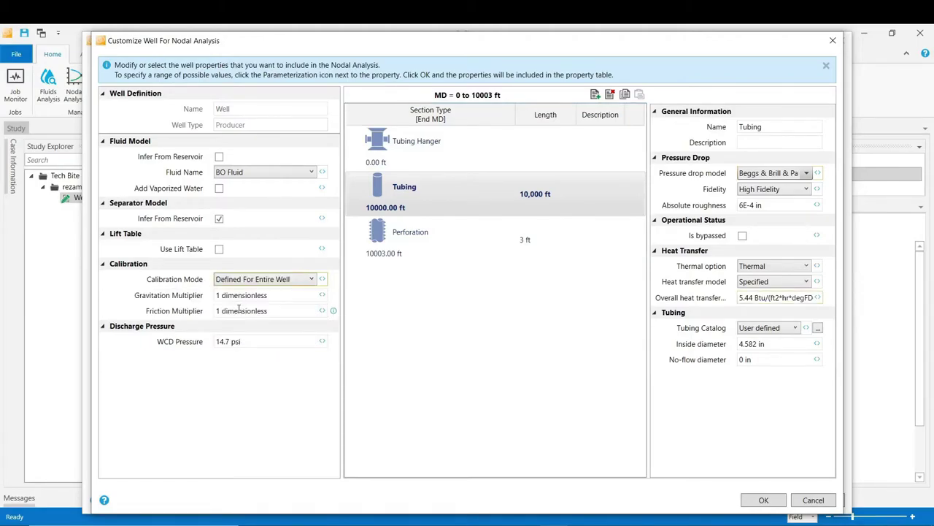
click(322, 295)
click(322, 312)
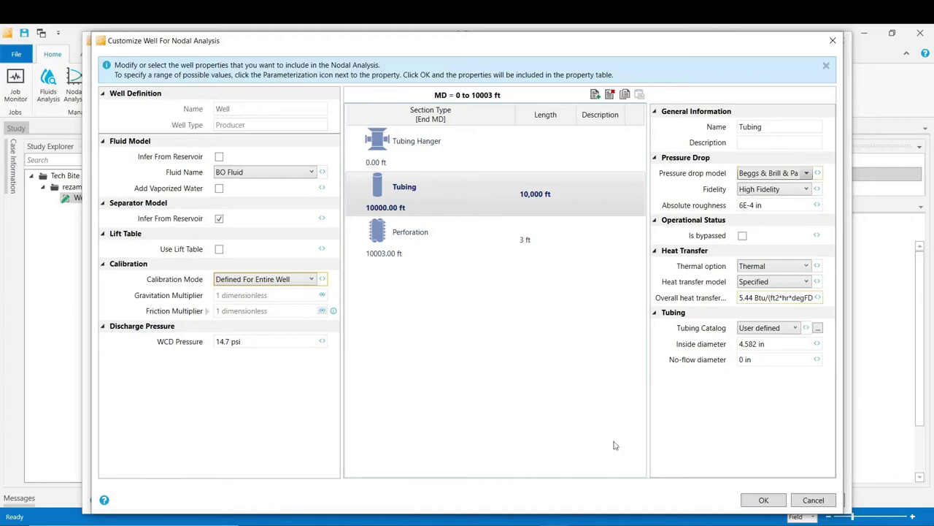
click(763, 501)
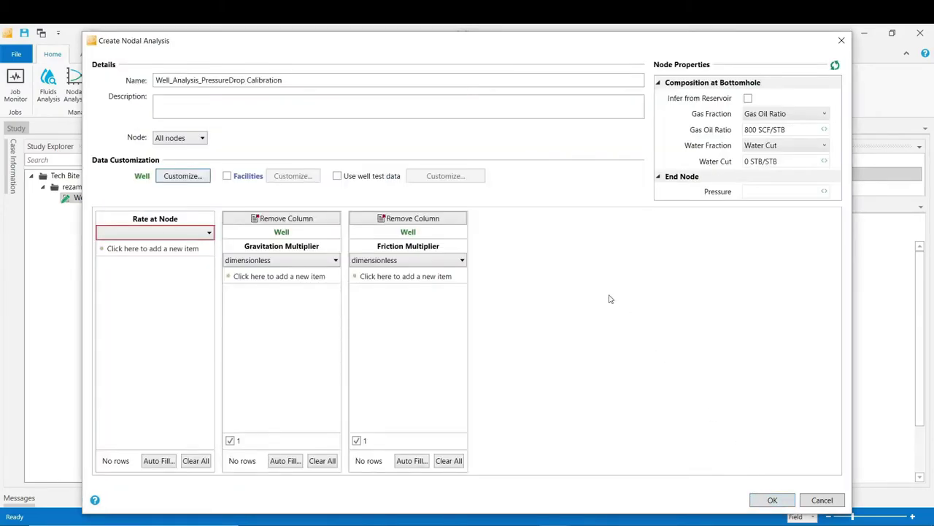
Step: Use the 2/1/2021 well test data in the nodal analysis and set its mode to Pressure Drop Calibration
click(337, 177)
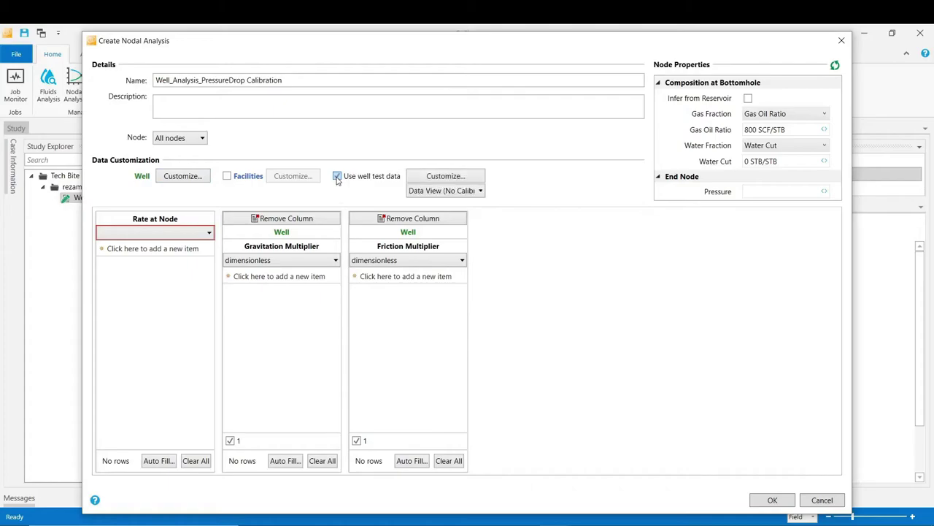
click(445, 177)
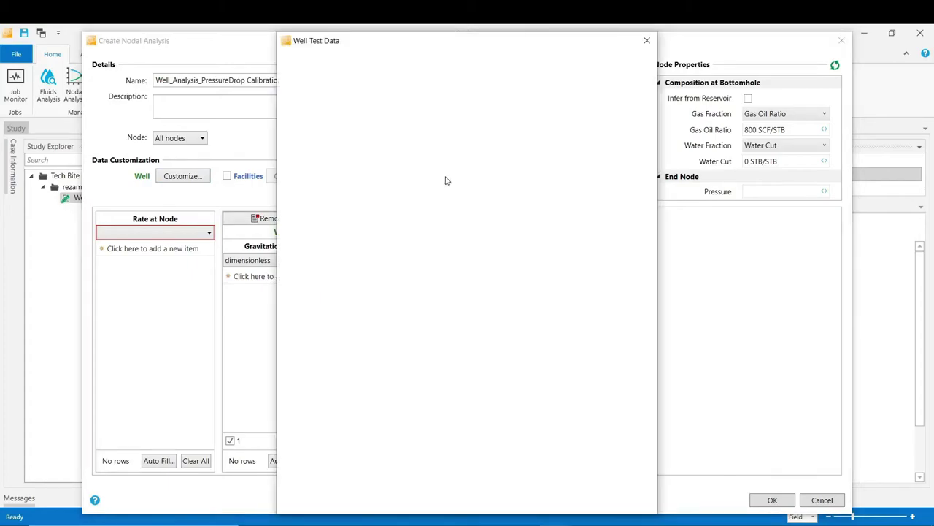
click(307, 136)
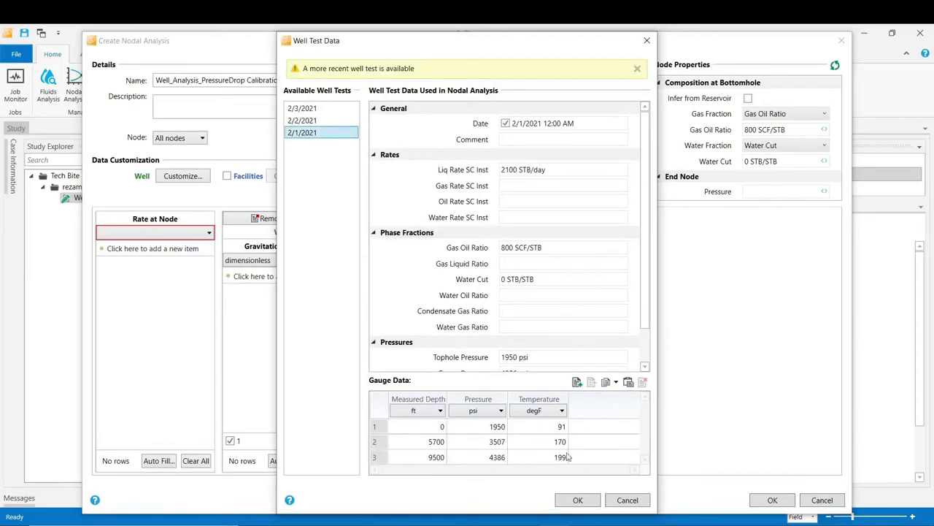
click(568, 503)
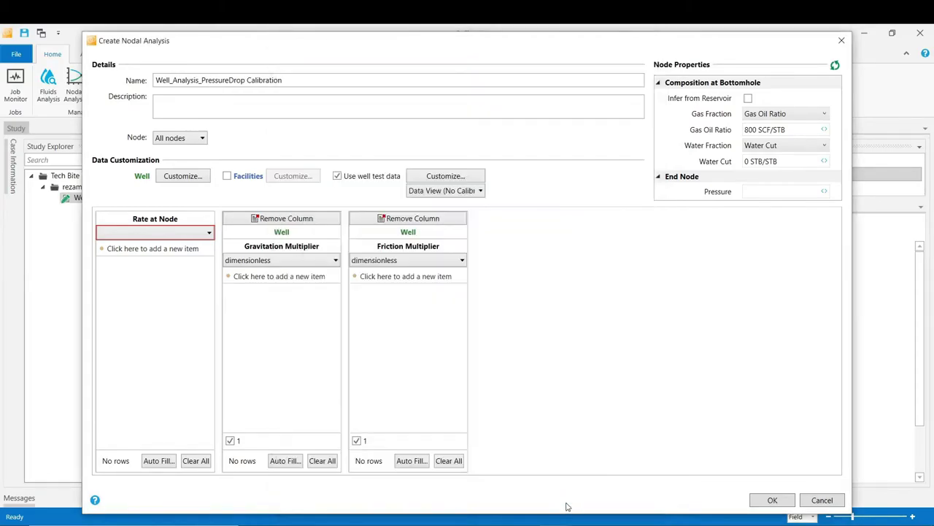
click(446, 191)
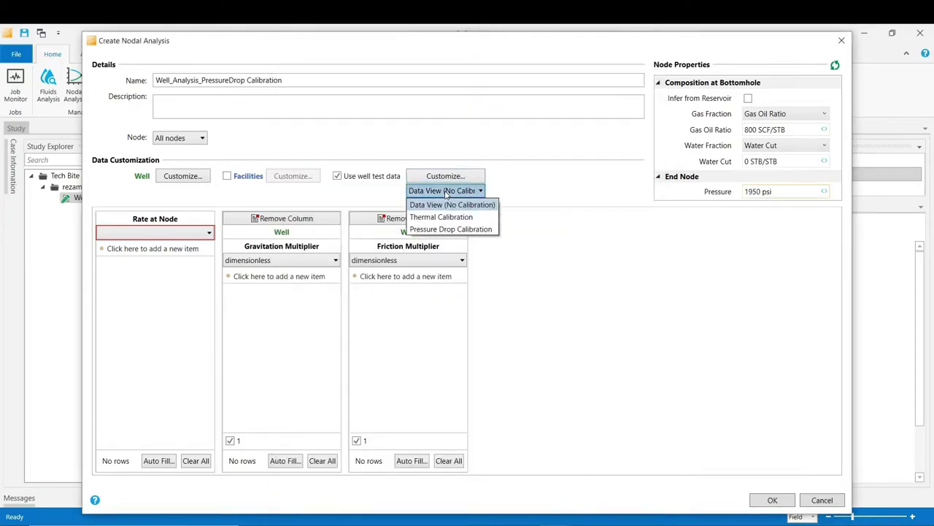
click(450, 230)
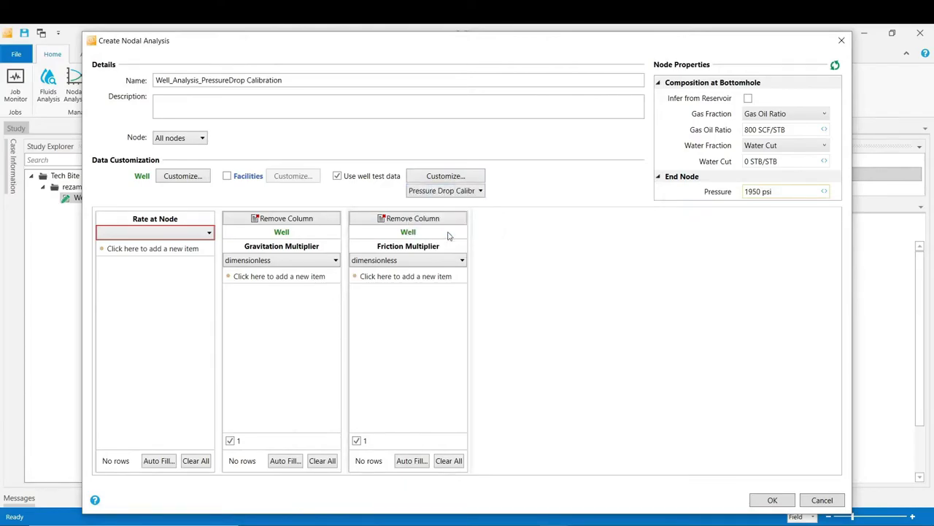
Step: Set the rate at node to Liq Rate SC Inst and run the pressure drop calibration
click(188, 239)
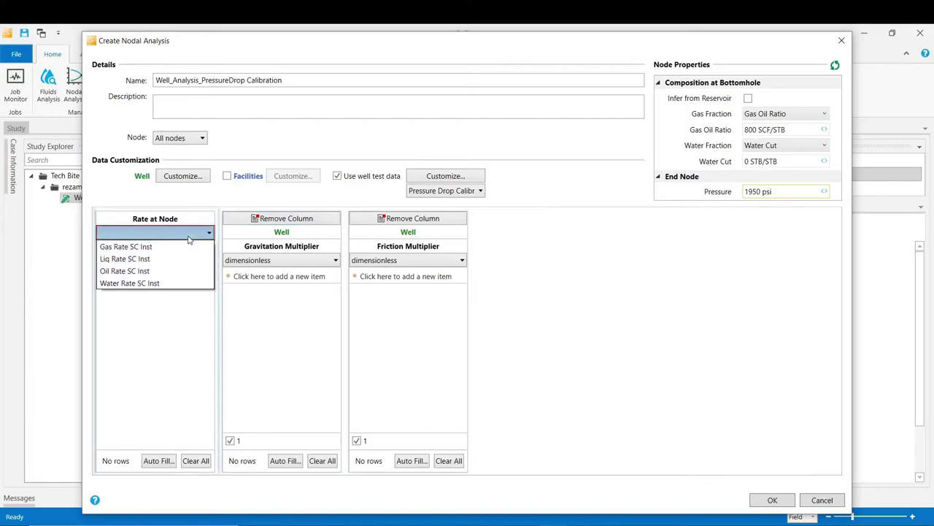
click(116, 259)
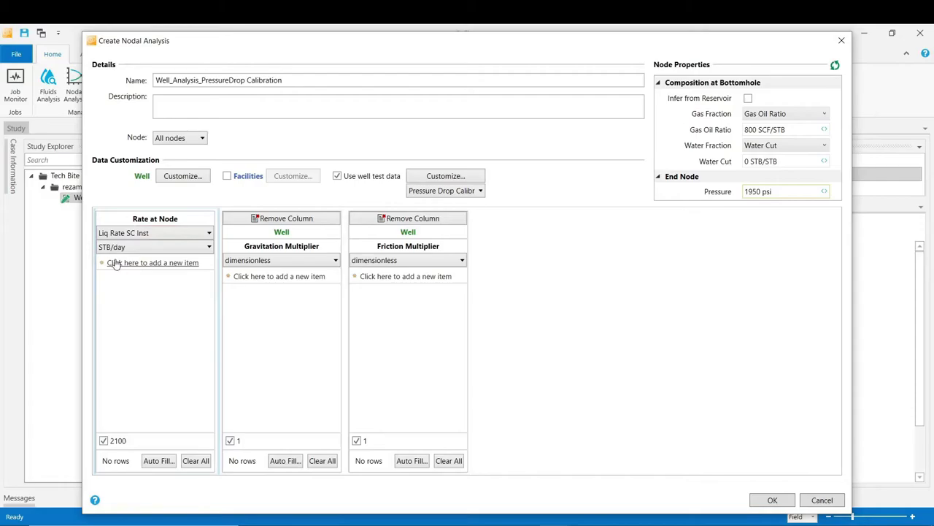
click(771, 502)
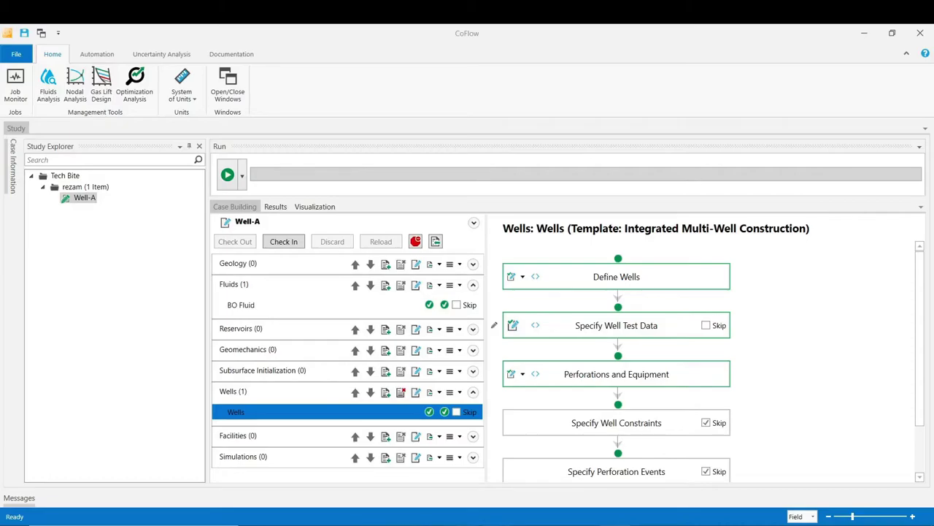
Step: Examine the trajectory pressure profile plot against the well test data, and close the Nodal Analysis Manager
click(619, 483)
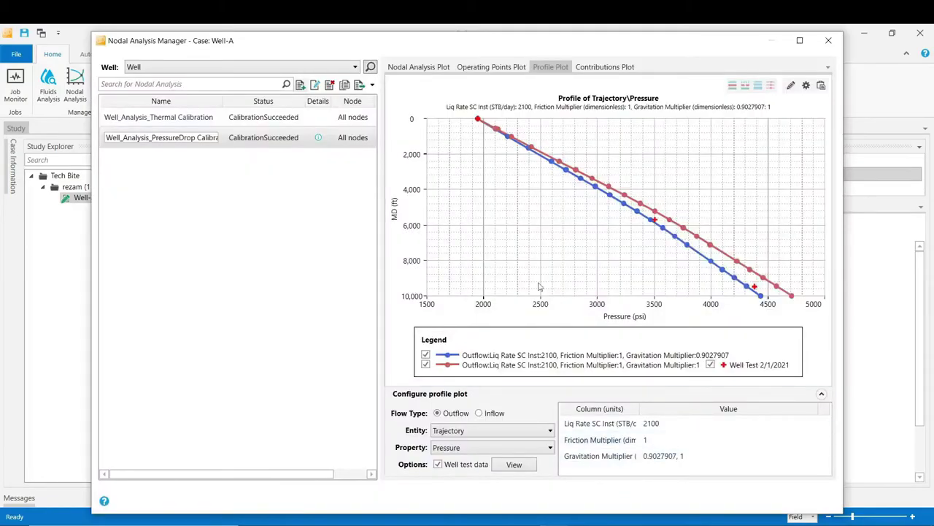
click(548, 68)
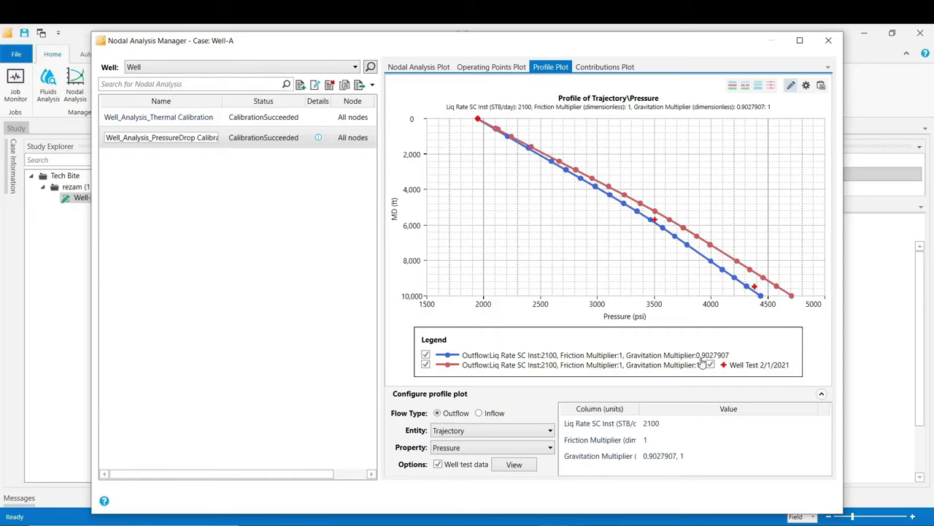
click(828, 42)
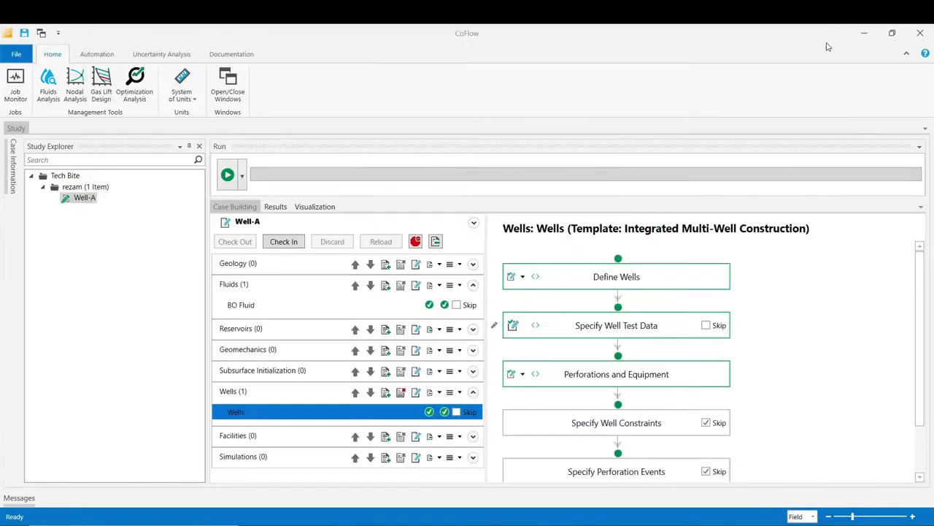
Step: In the case's Perforations and Equipment settings, set the tubing's overall heat transfer coefficient to 5.44 Btu/(ft2*hr*degFDif)
click(512, 377)
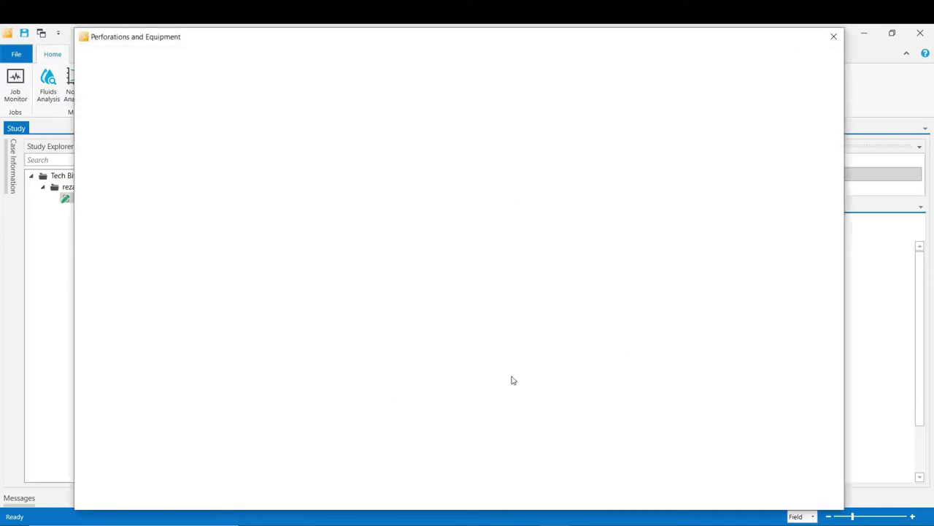
mouse_move(600, 183)
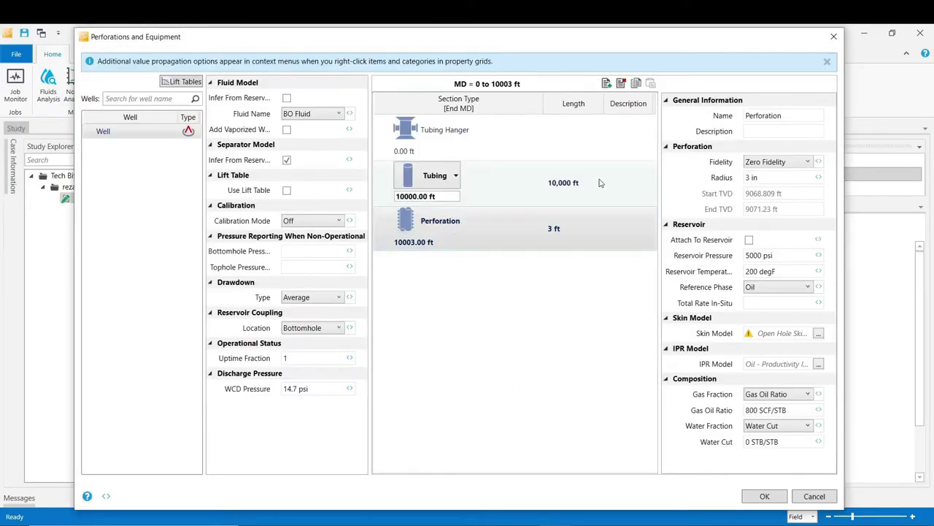
click(619, 202)
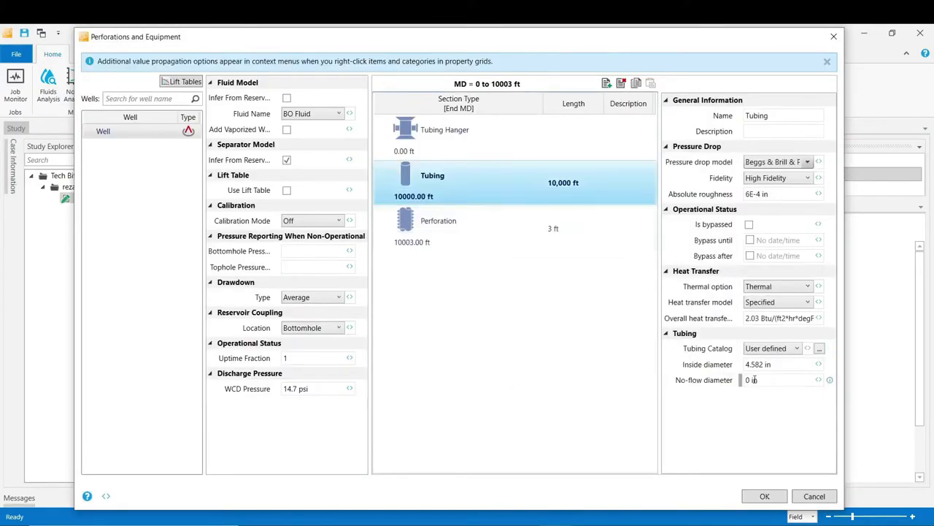
click(754, 317)
click(748, 317)
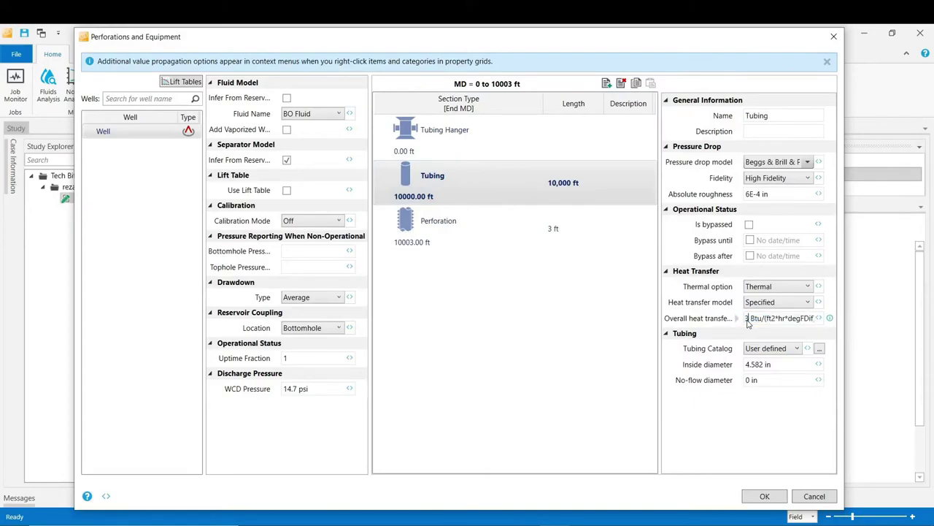
double_click(748, 318)
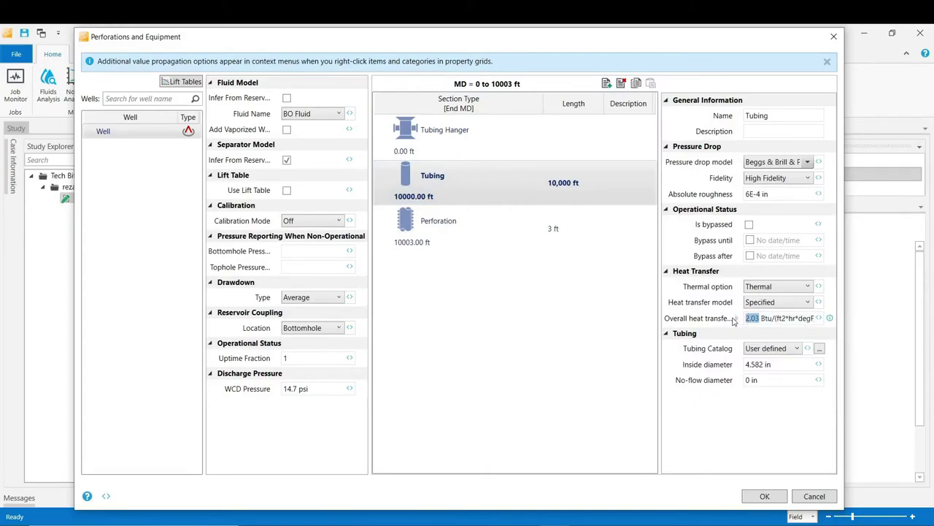
text(5.44)
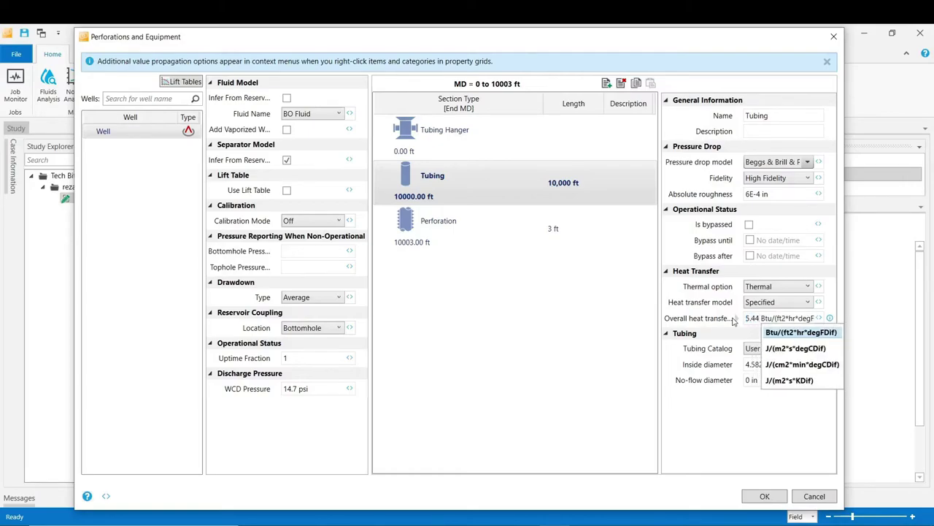
Step: Set the well's calibration mode to Defined For Entire Well with a gravitation multiplier of 0.9, and accept the equipment changes
click(304, 225)
click(304, 222)
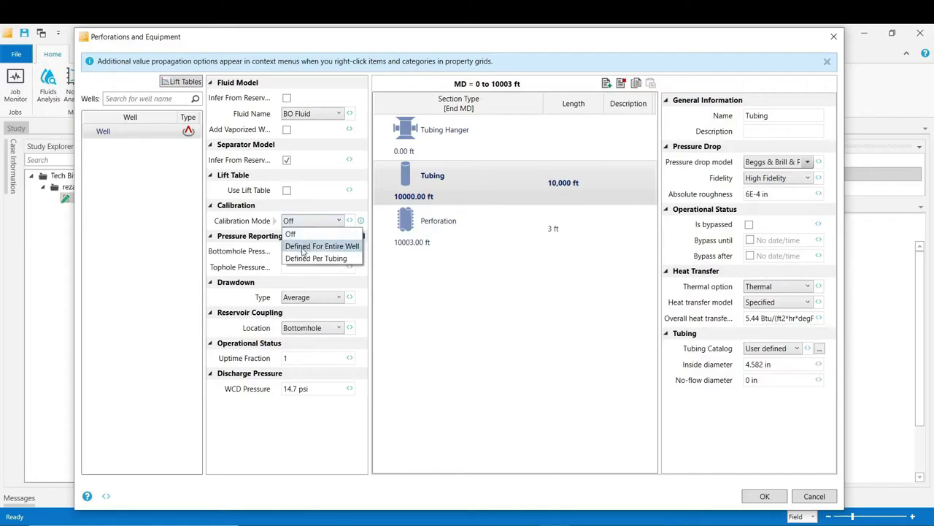
click(303, 249)
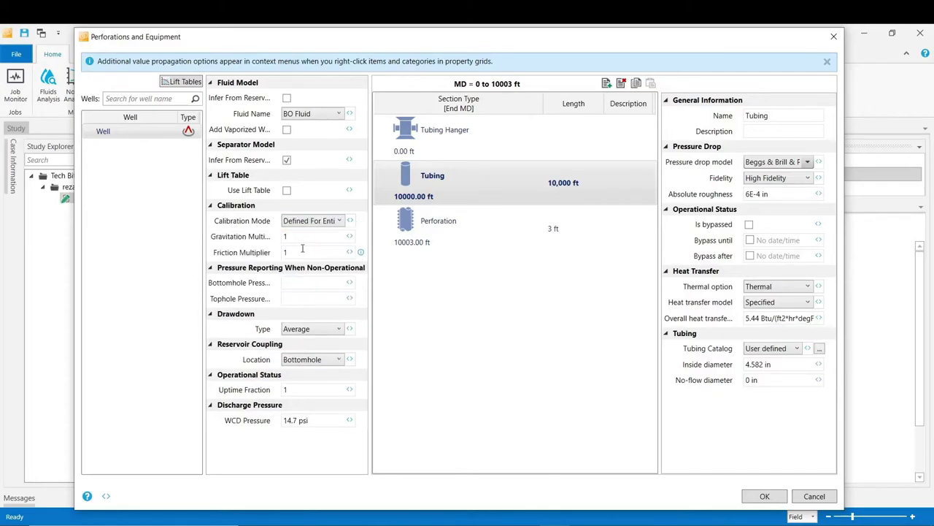
click(284, 238)
text(0.9)
click(443, 327)
click(783, 499)
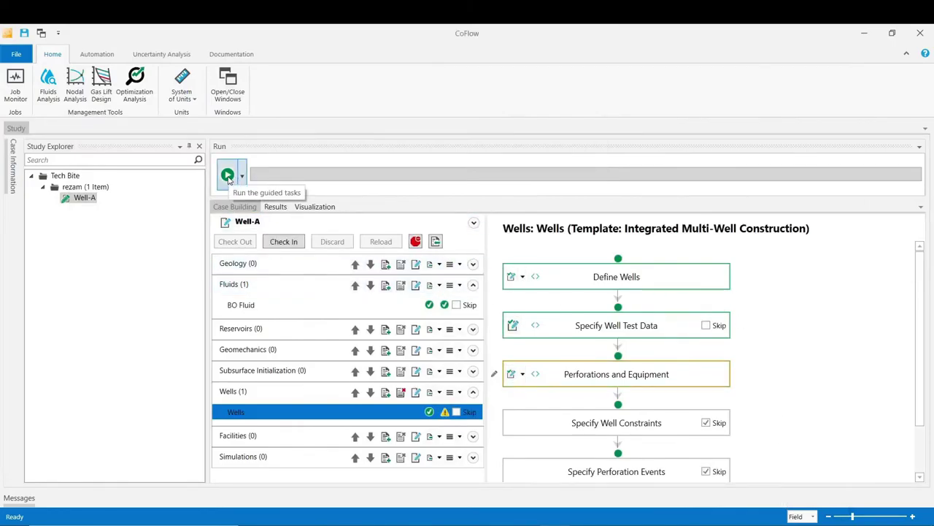
Step: Run the guided tasks, and start a new lift table for the well from the Perforations and Equipment settings
click(228, 176)
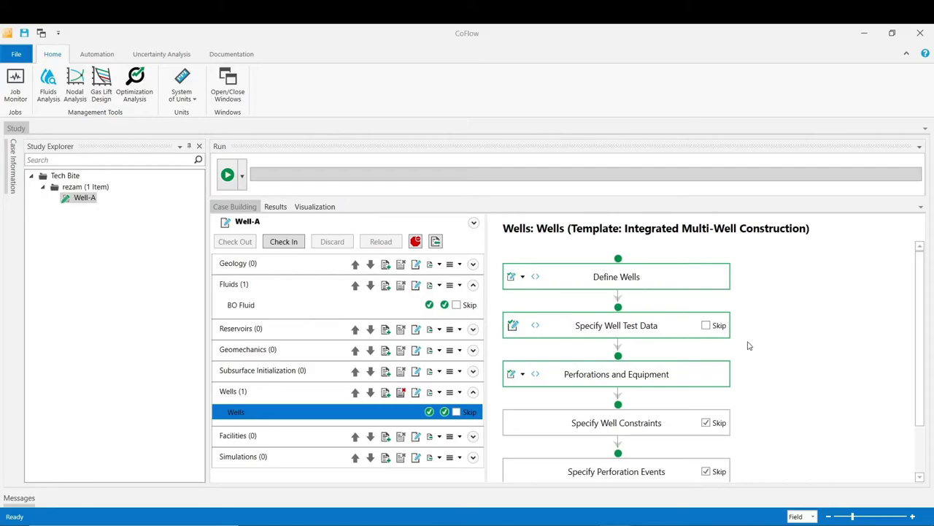
click(512, 375)
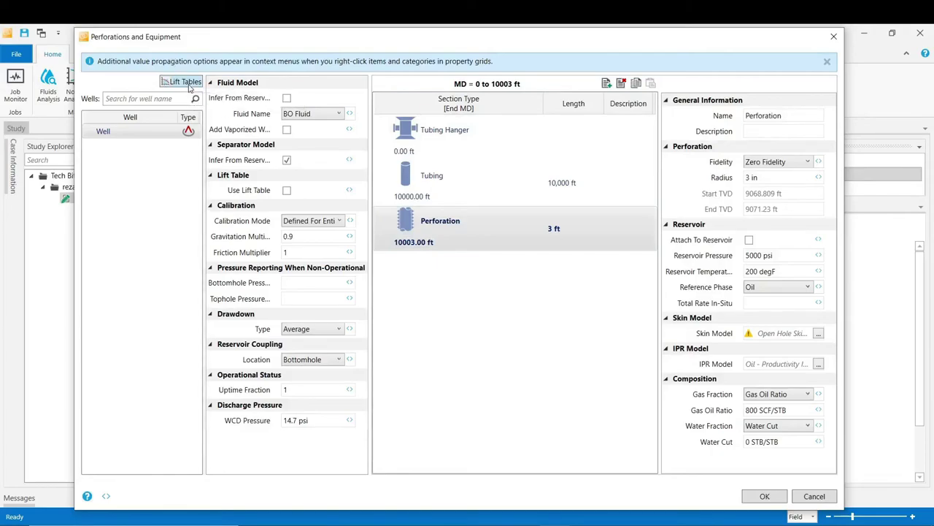
click(187, 82)
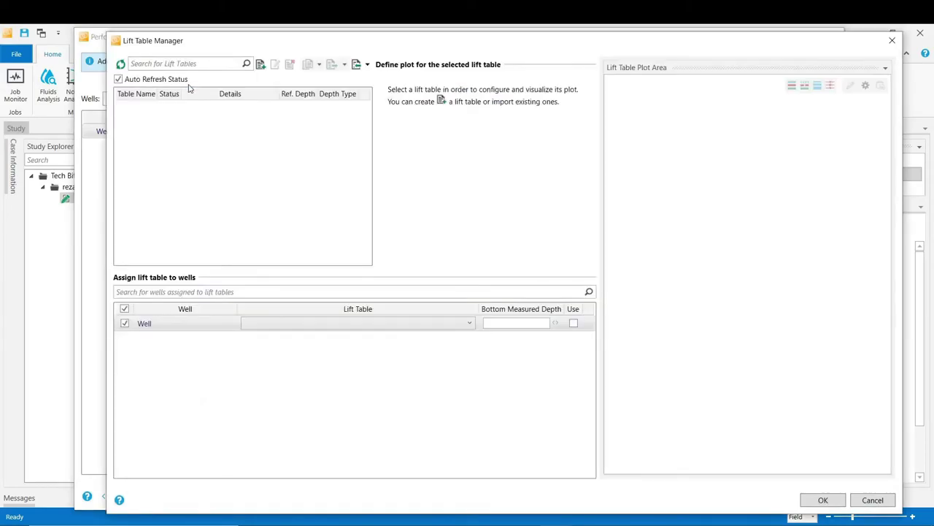
click(262, 66)
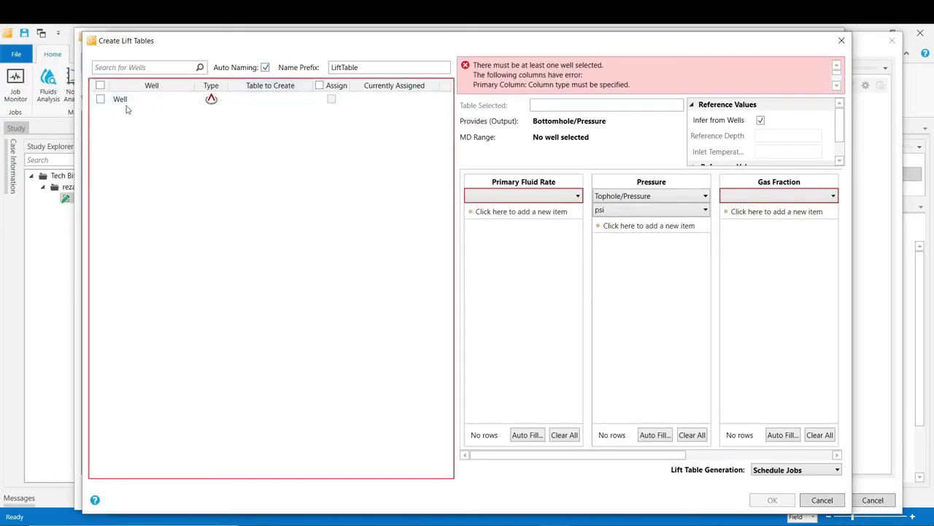
click(100, 100)
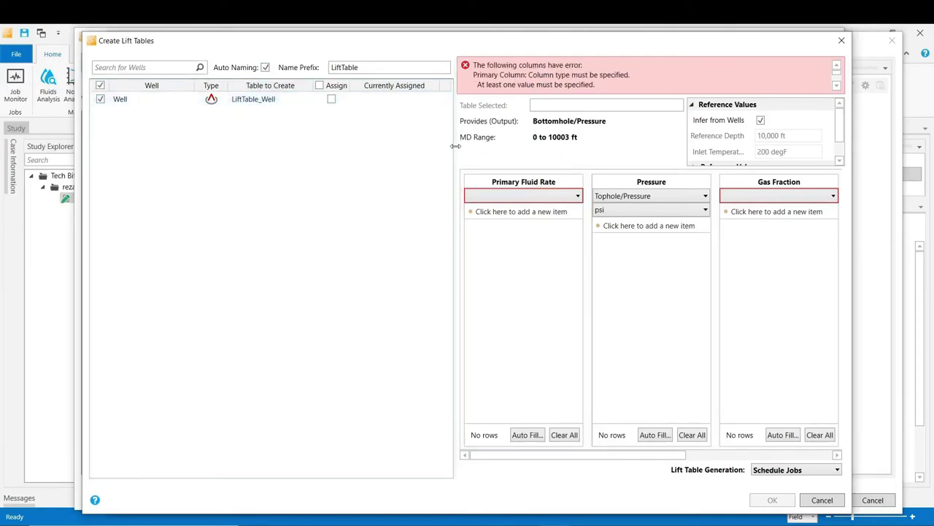
drag(455, 146, 371, 148)
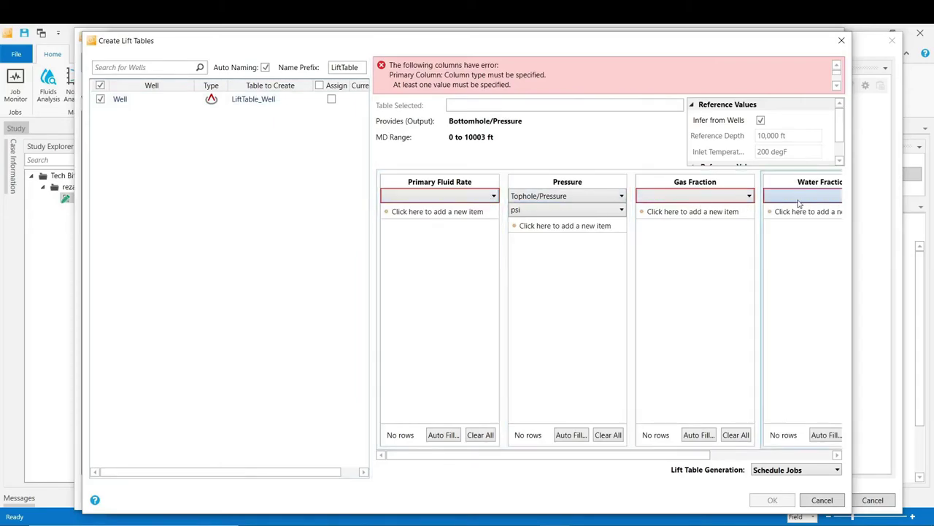
Step: Set the primary fluid rate to Bottomhole/Liq Rate SC Inst and auto-fill it with 10 linear points from 100 to 10000 STB/day
click(488, 199)
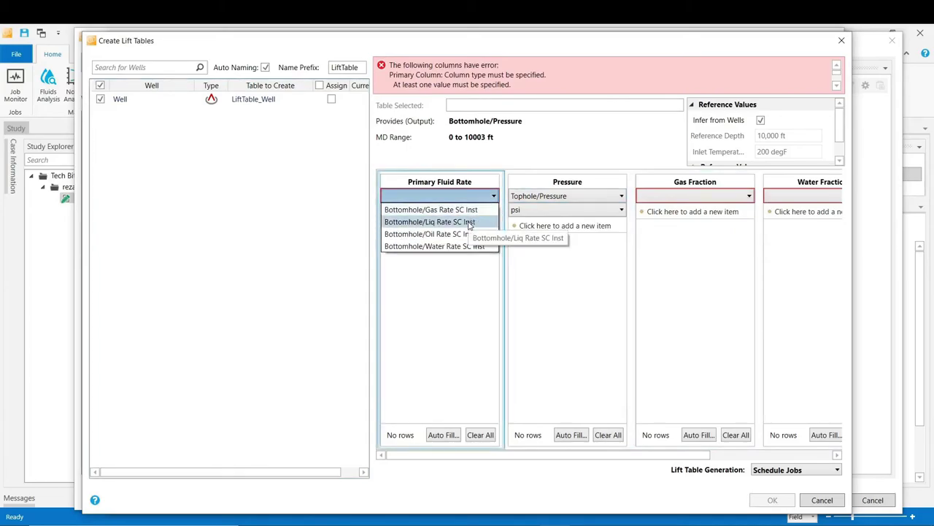
click(470, 222)
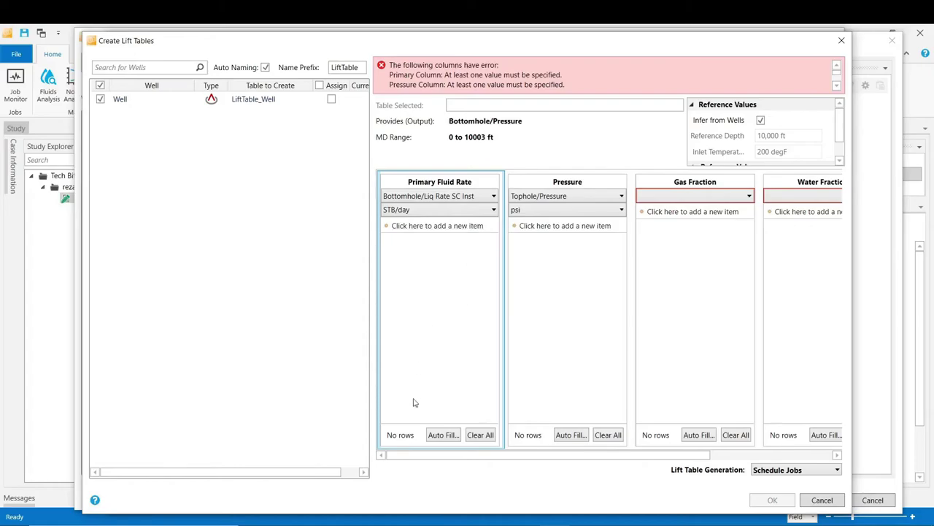
click(441, 435)
click(454, 238)
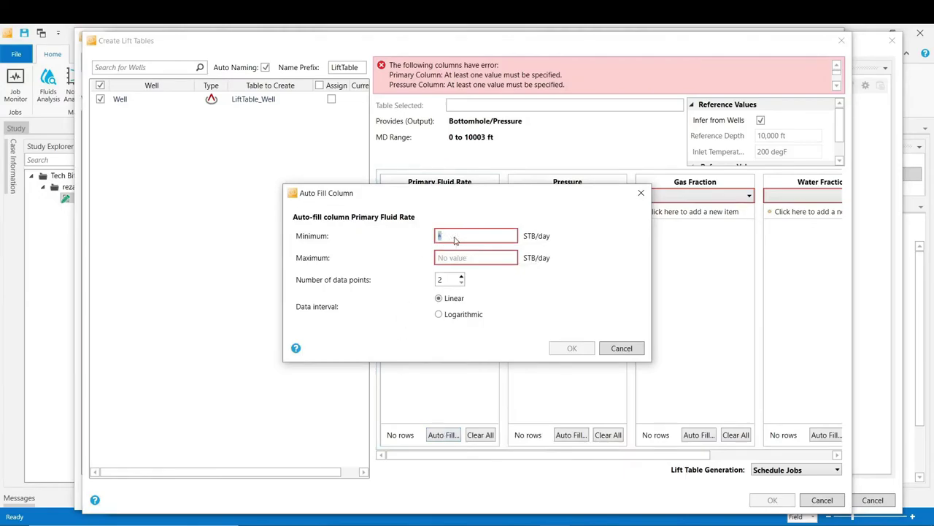
text(100)
click(454, 261)
text(10000)
click(439, 280)
text(10)
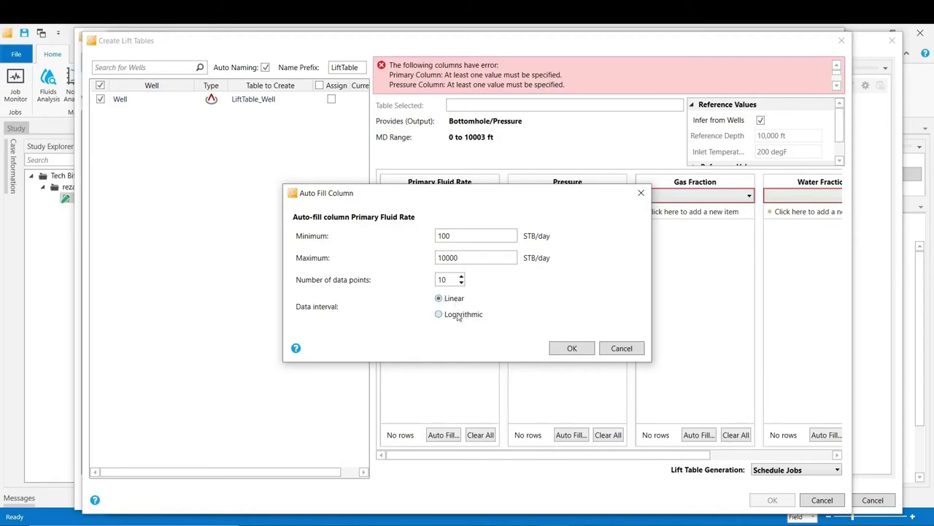
click(572, 348)
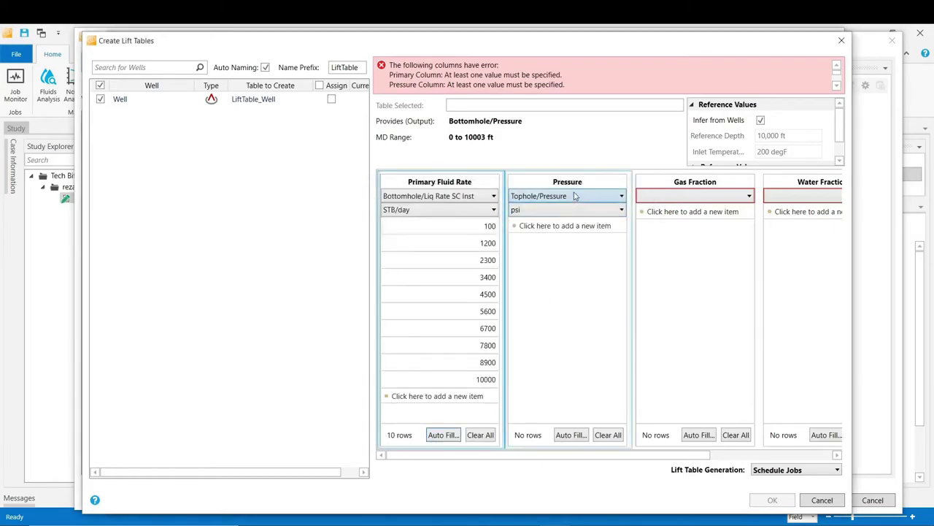
Step: Add tophole pressure values of 200 and 400 psi to the lift table
click(560, 227)
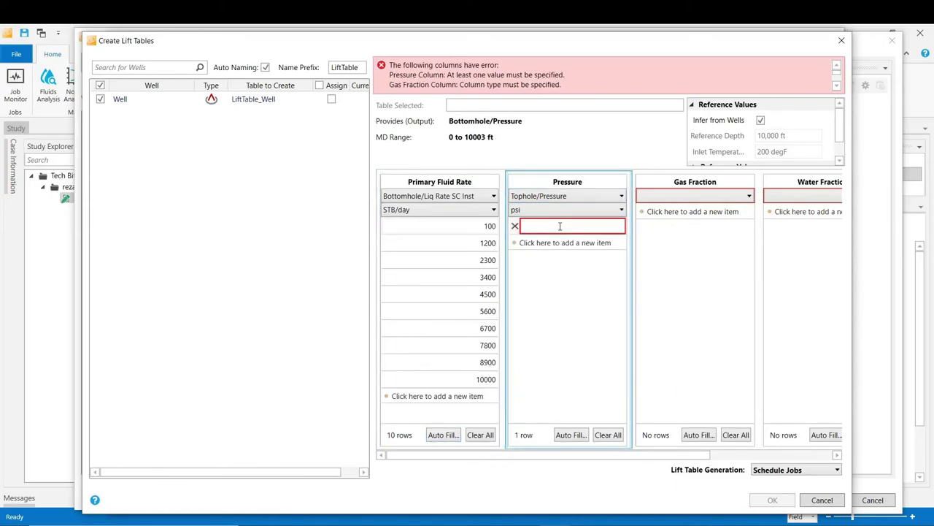
text(200)
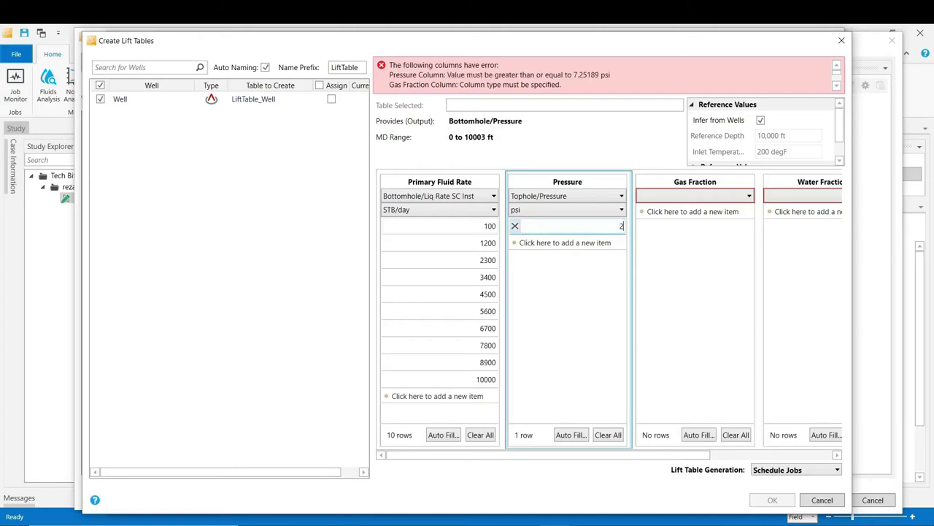
click(574, 244)
text(400)
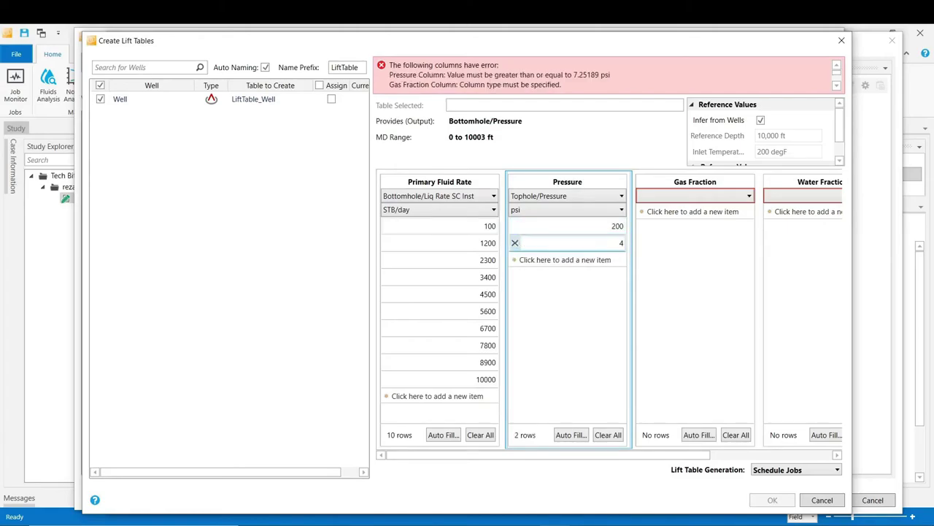
Step: Set the lift table's gas fraction to Bottomhole/GOR with a value of 800 SCF/STB
click(703, 196)
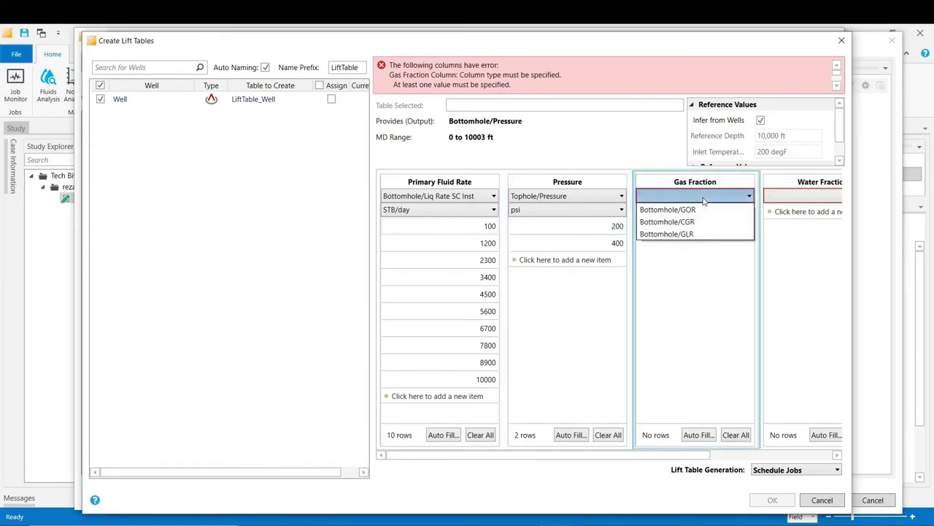
click(688, 210)
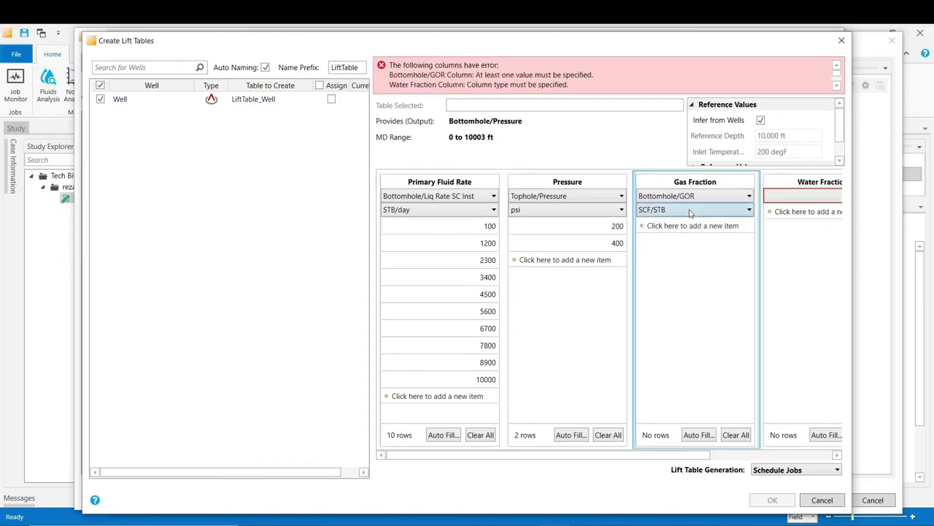
click(692, 226)
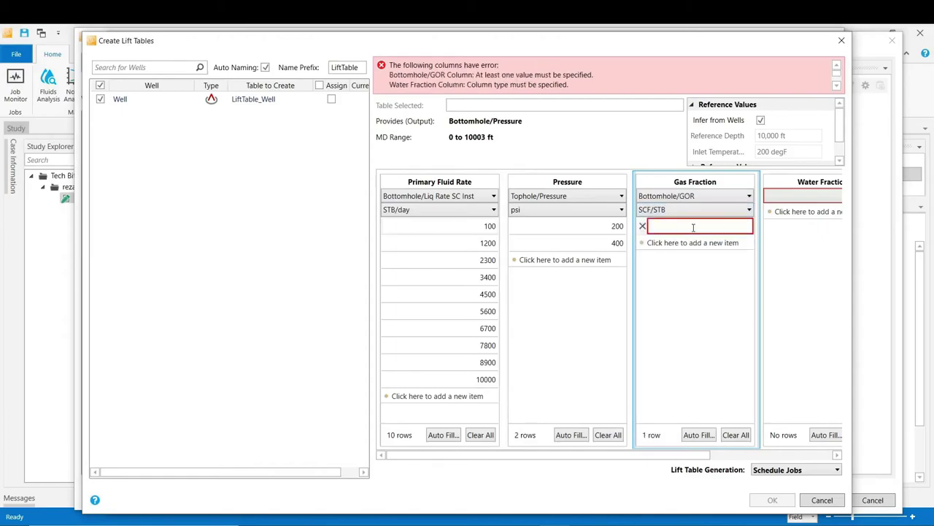
text(800)
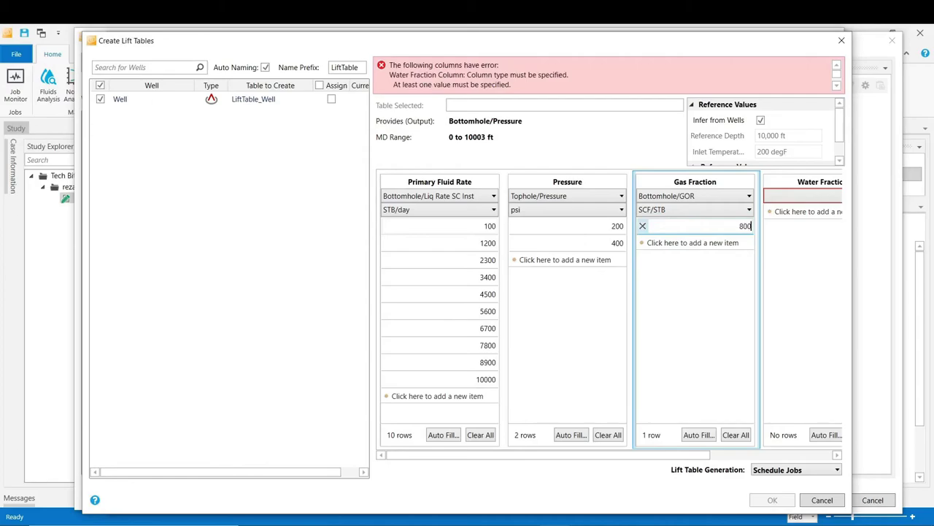
click(722, 375)
Step: Set the lift table's water fraction to Bottomhole/WaterCut with a value of 0 STB/STB
drag(701, 455, 819, 457)
click(694, 195)
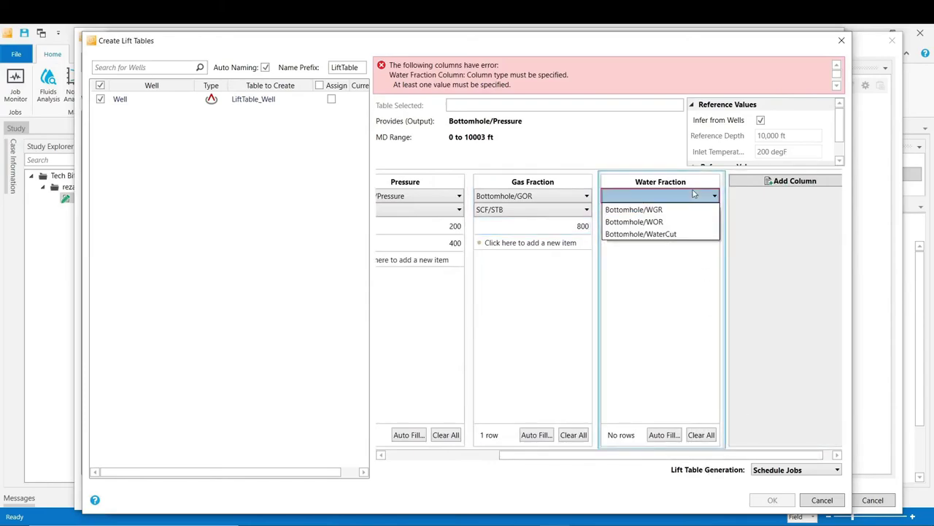
click(661, 234)
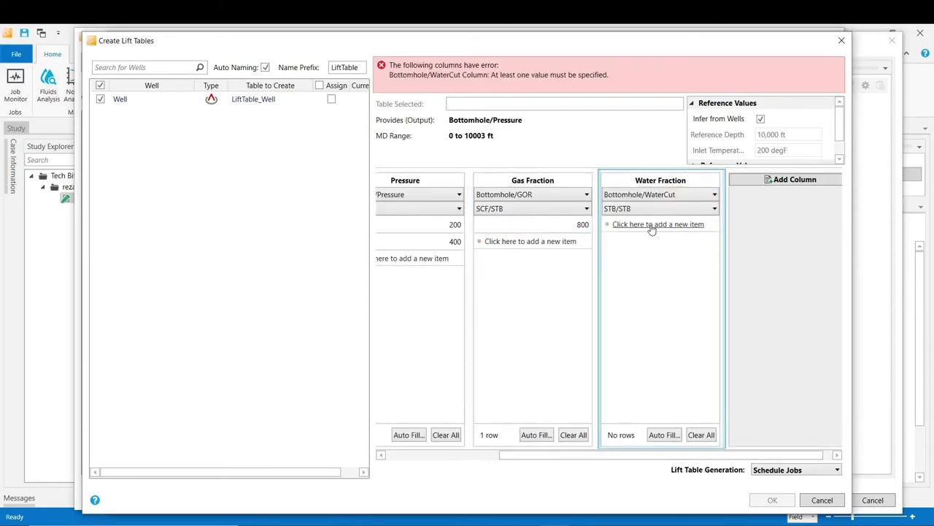
click(652, 227)
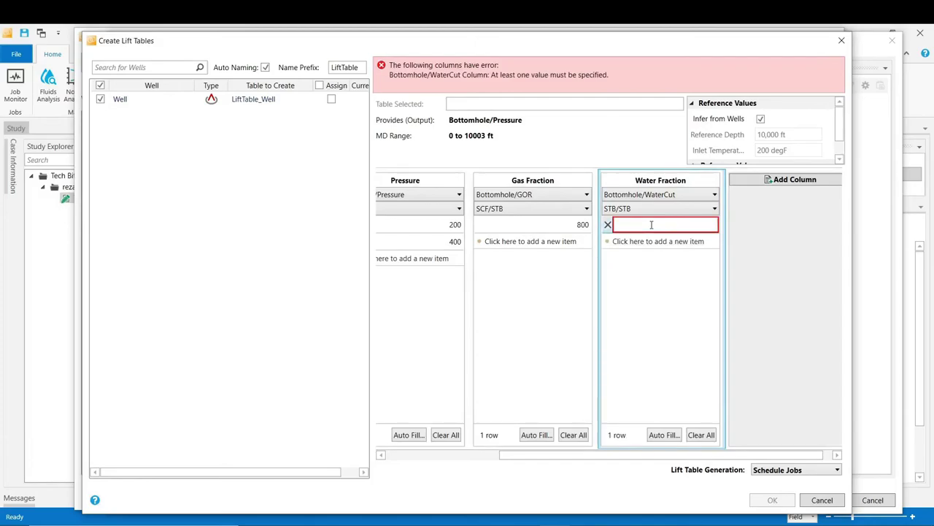
text(0)
click(786, 242)
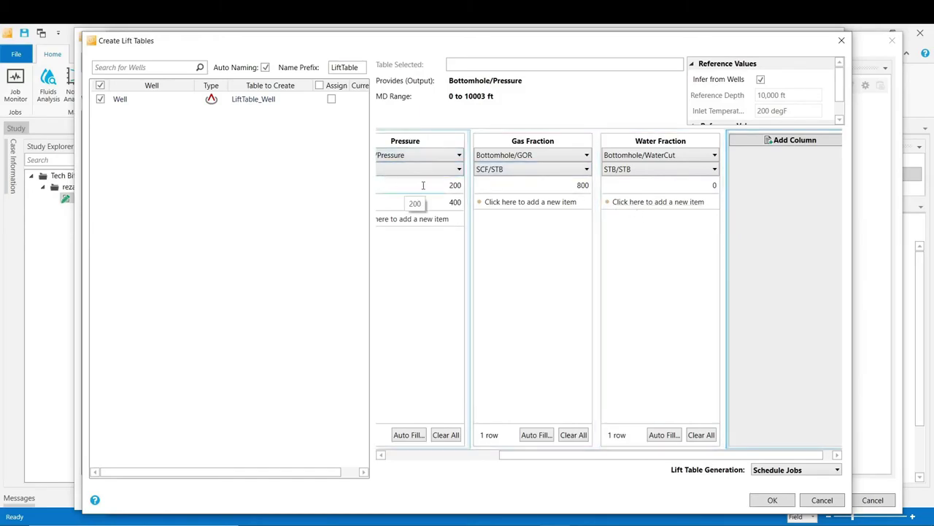
Step: Accept the lift table definition and schedule its generation job to run immediately in the private queue
click(772, 501)
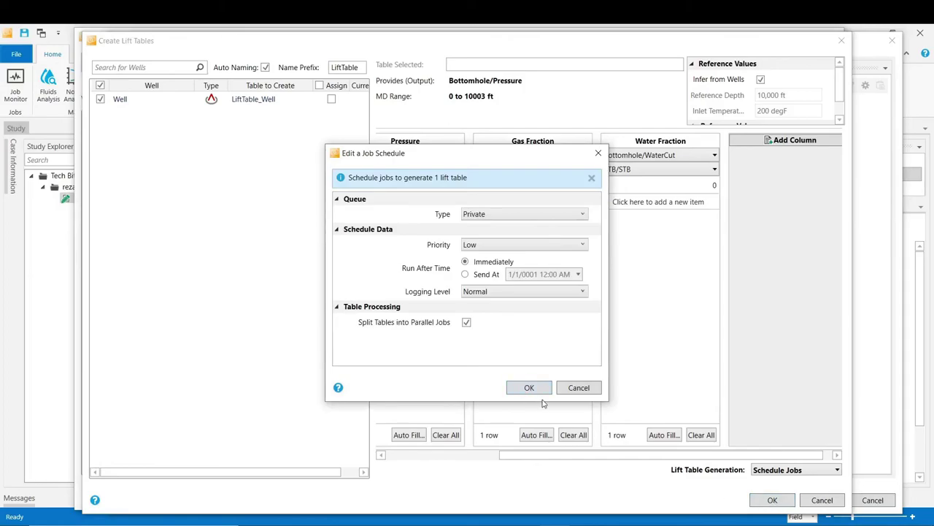
click(526, 387)
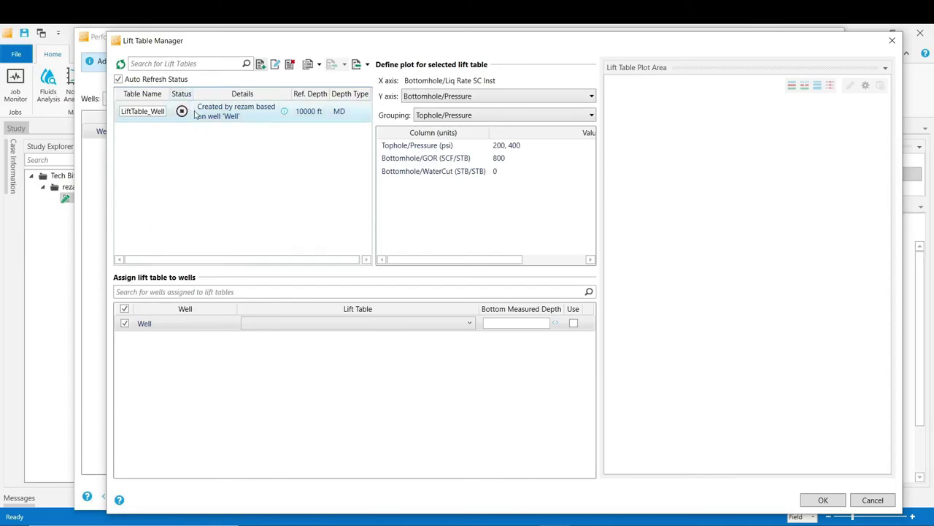
mouse_move(182, 115)
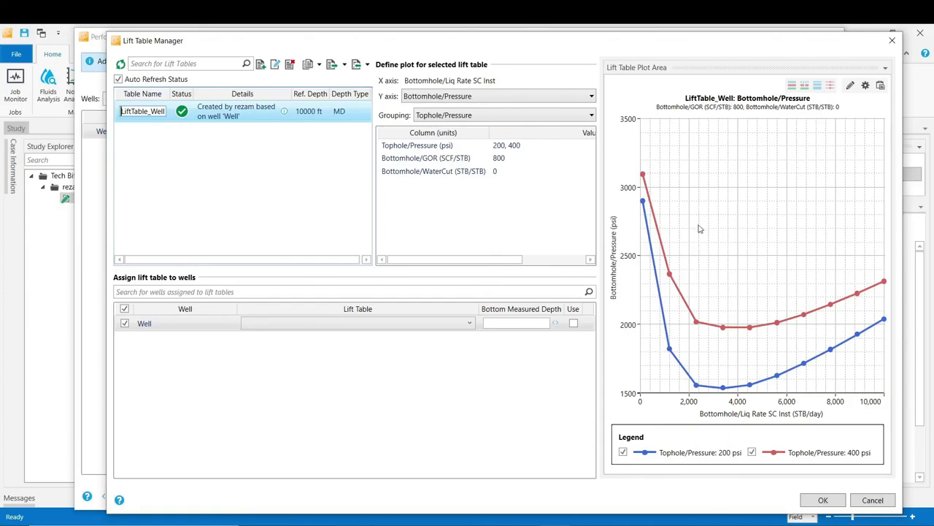
Step: Start exporting the generated lift table to an IMEX file
click(345, 65)
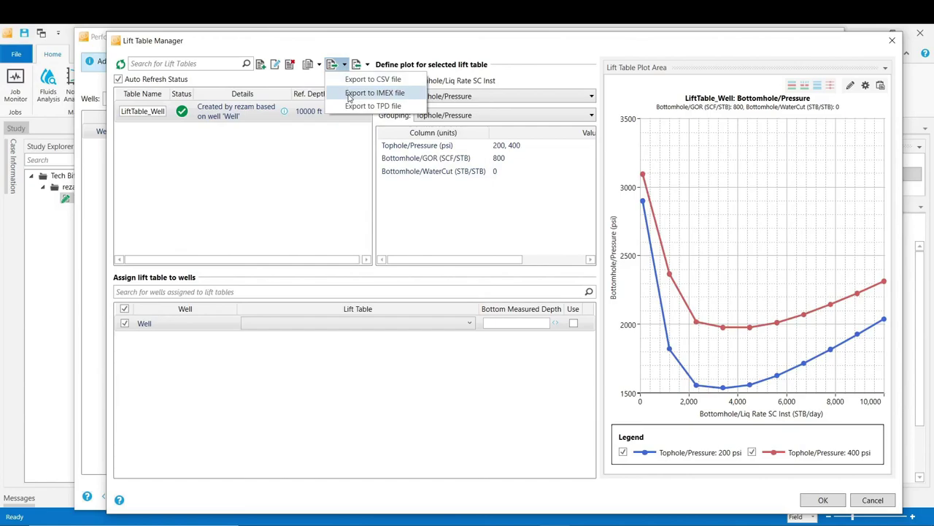
click(374, 93)
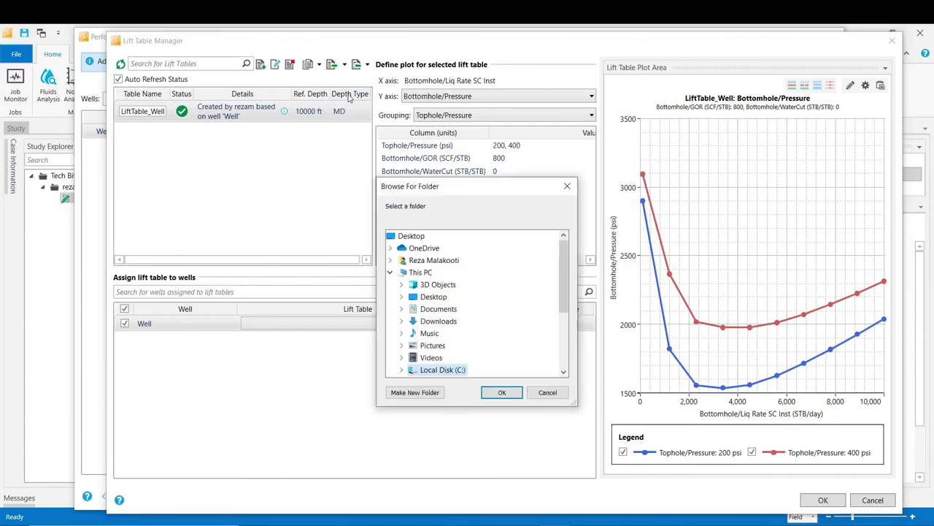